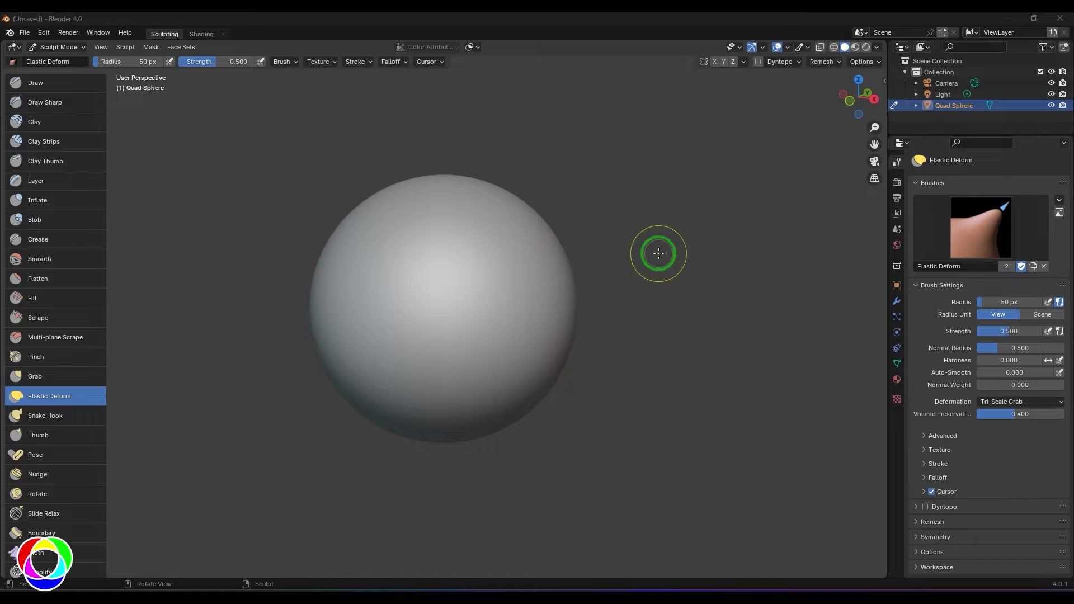
# Step: Set the Elastic Deform brush radius to 228 px, test pulling the sphere's right side outward, and undo each stroke
pyautogui.press('f')
pyautogui.moveTo(625, 262); pyautogui.dragTo(919, 210)
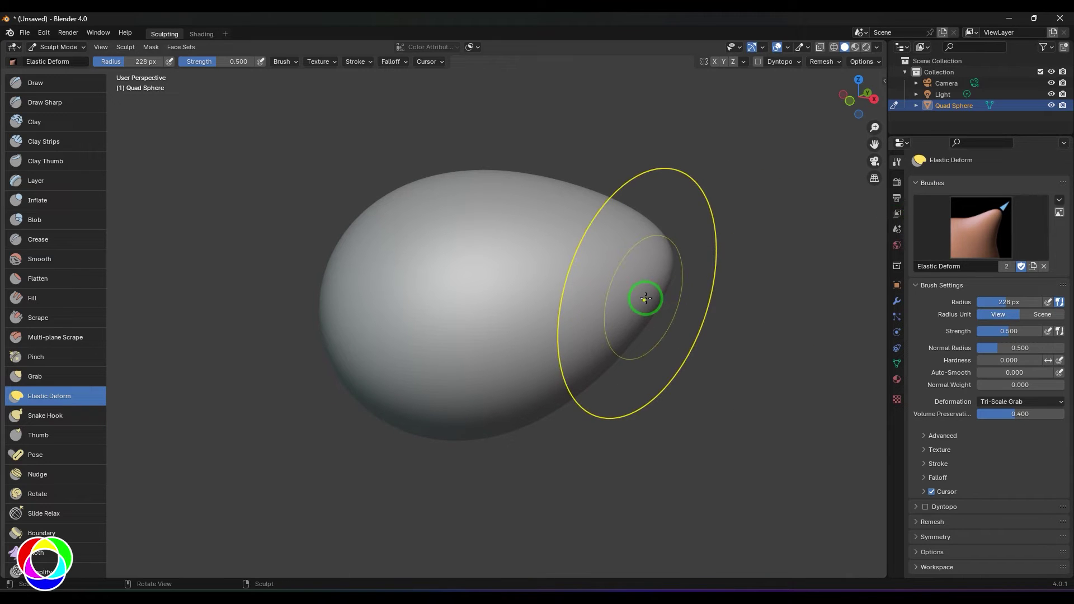
pyautogui.hotkey('ctrl', 'z')
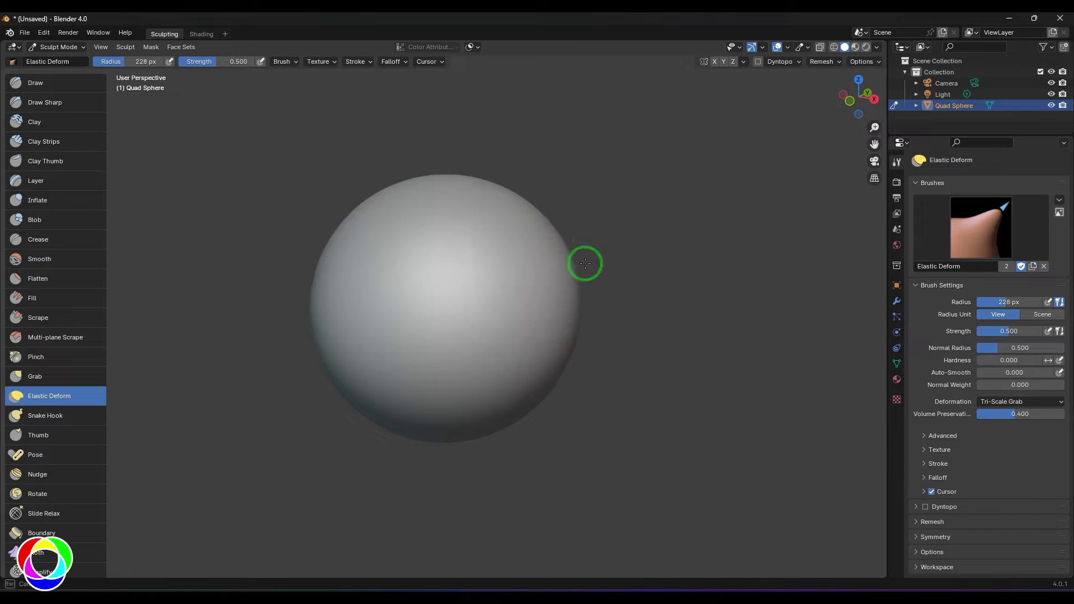
pyautogui.moveTo(582, 259); pyautogui.dragTo(706, 246)
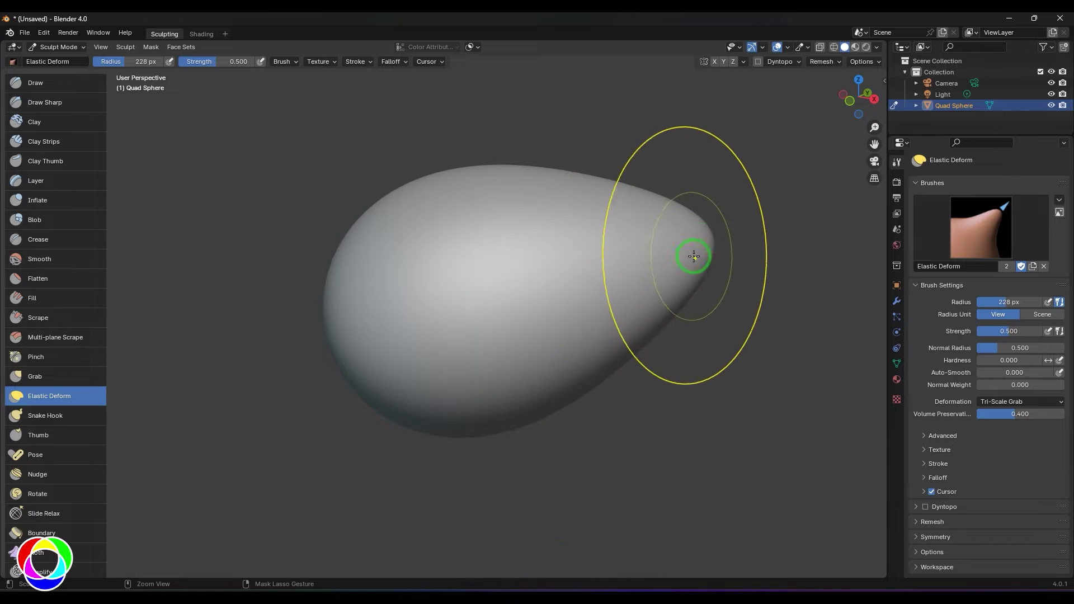
pyautogui.hotkey('ctrl', 'z')
pyautogui.moveTo(553, 263); pyautogui.dragTo(998, 141)
pyautogui.hotkey('ctrl', 'z')
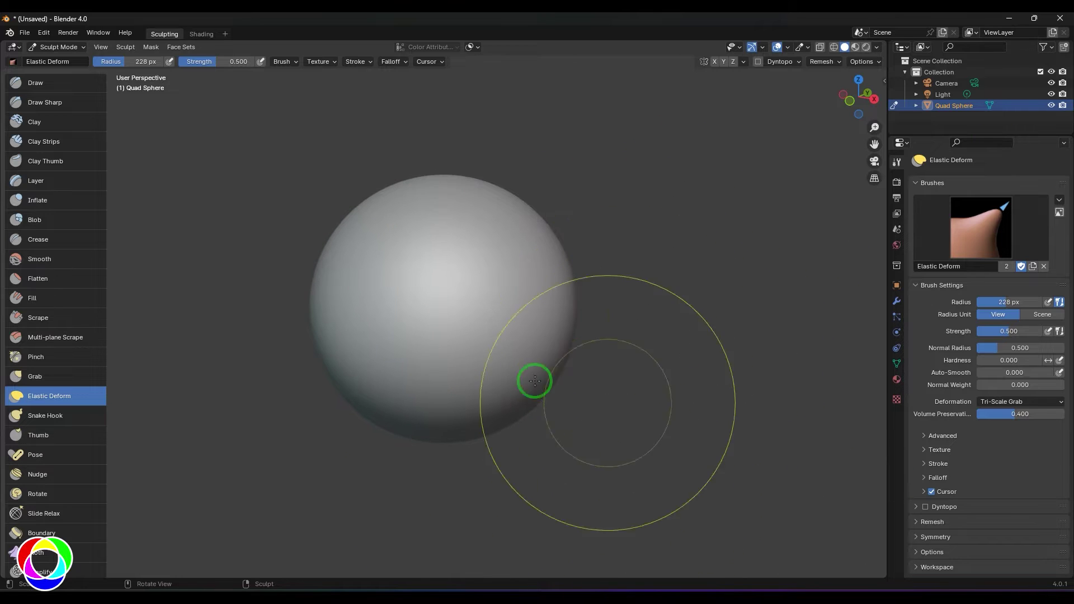
# Step: Set the Elastic Deform brush's deformation to Grab and try pulling the sphere's right side
pyautogui.click(1023, 401)
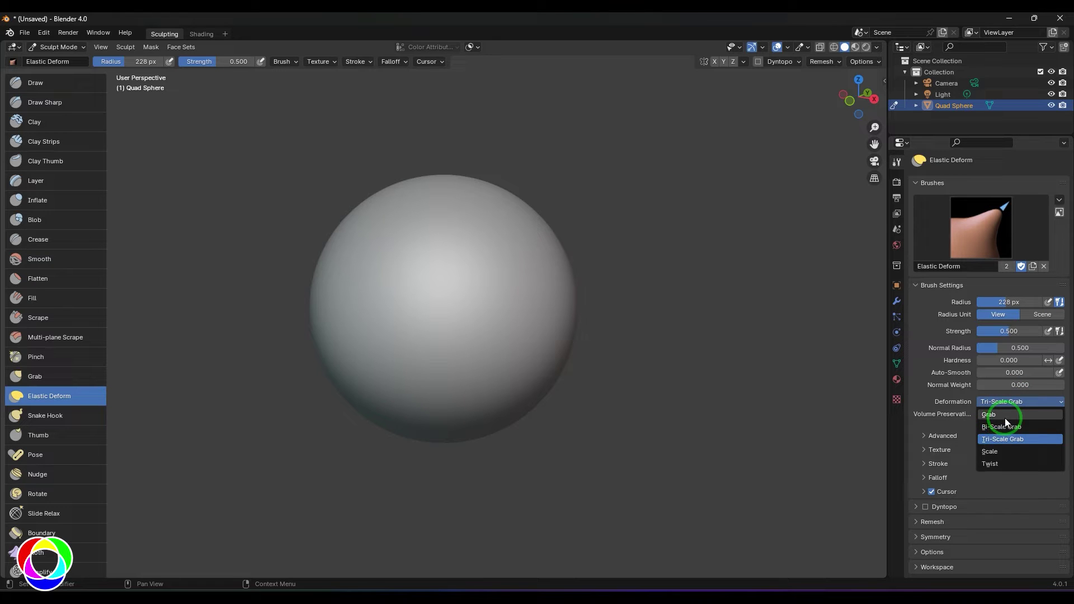
pyautogui.click(1001, 415)
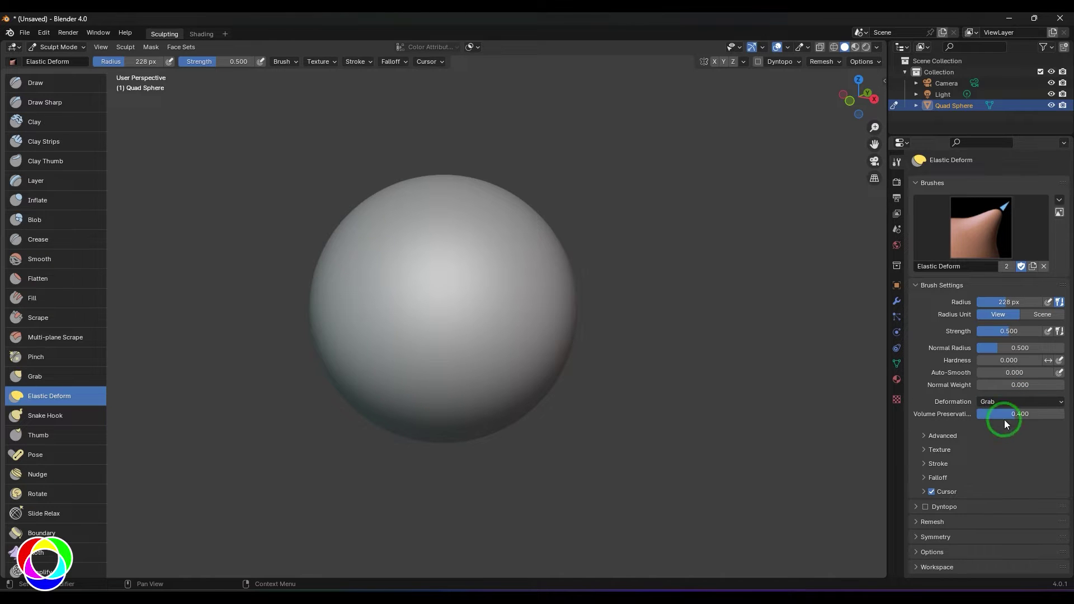
pyautogui.moveTo(546, 269)
pyautogui.mouseDown()
pyautogui.moveTo(856, 234)
pyautogui.moveTo(384, 340)
pyautogui.moveTo(499, 314)
pyautogui.mouseUp()
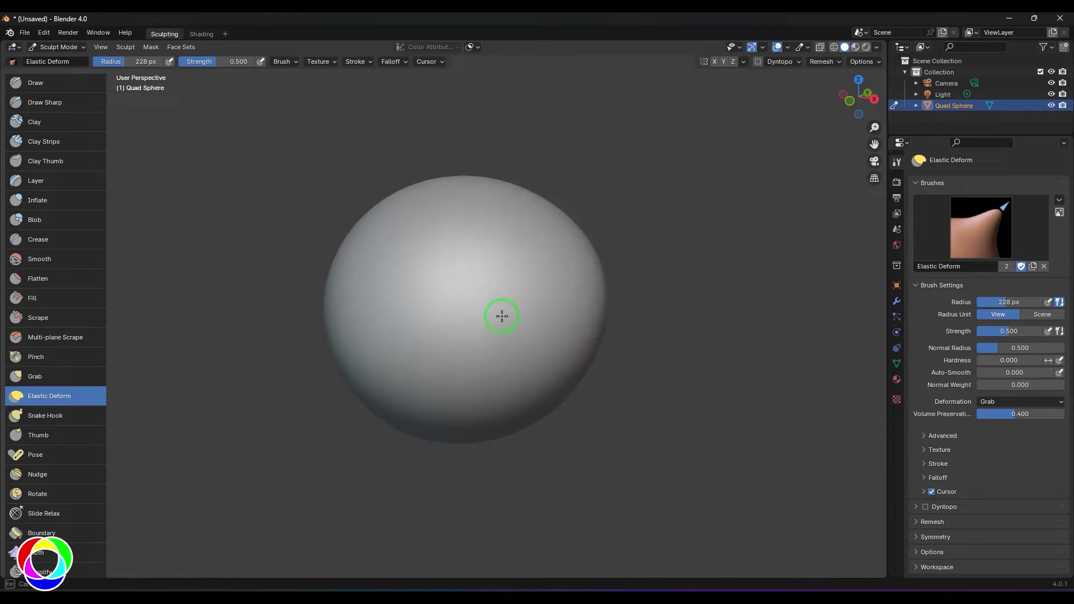
# Step: Pull the sphere's right side outward with the Grab brush for comparison, and undo the stroke
pyautogui.click(39, 377)
pyautogui.moveTo(556, 263); pyautogui.dragTo(922, 193)
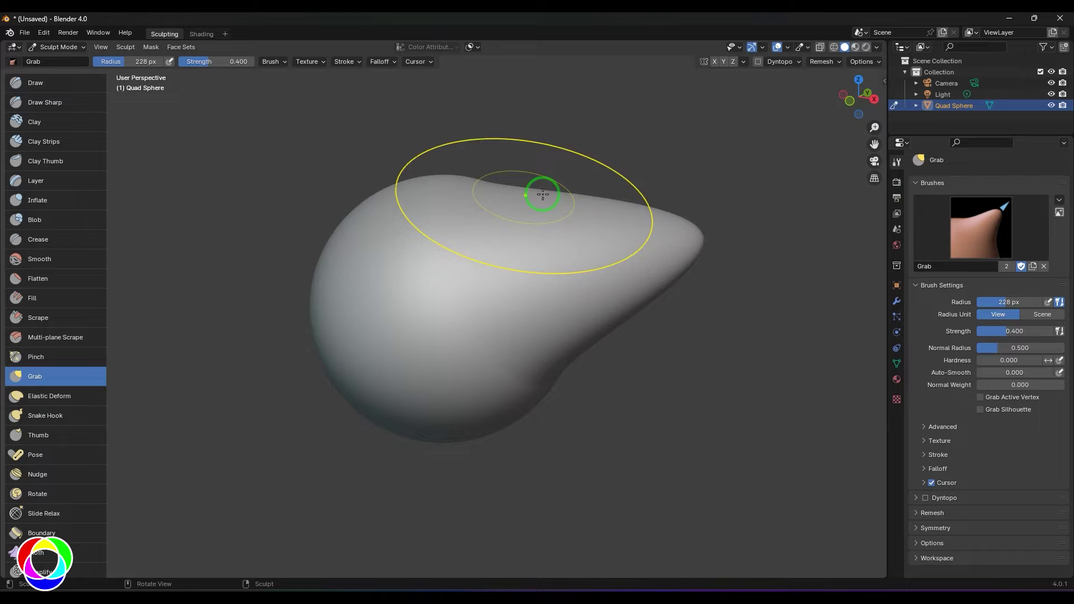
pyautogui.hotkey('ctrl', 'z')
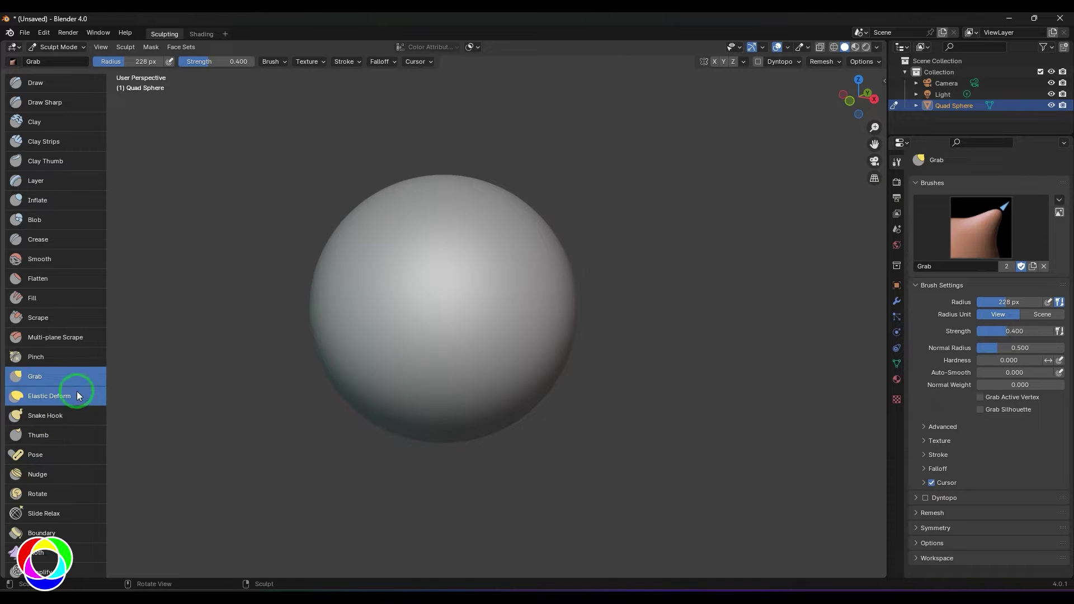
# Step: Switch back to the Elastic Deform brush, pull the sphere's right side outward, and undo the stroke
pyautogui.click(79, 394)
pyautogui.moveTo(555, 250); pyautogui.dragTo(677, 241)
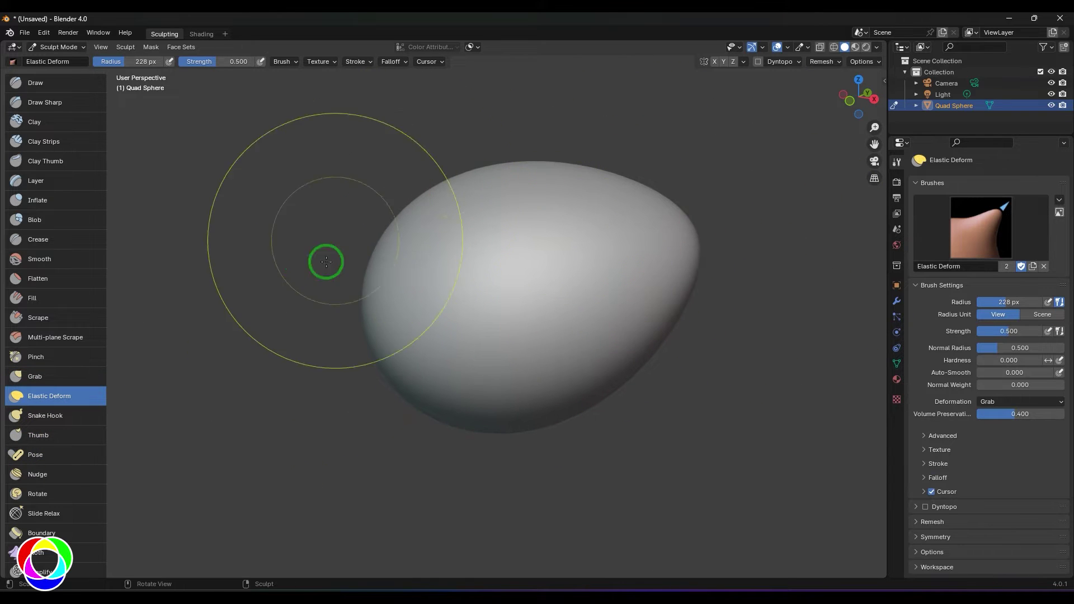
pyautogui.hotkey('ctrl', 'z')
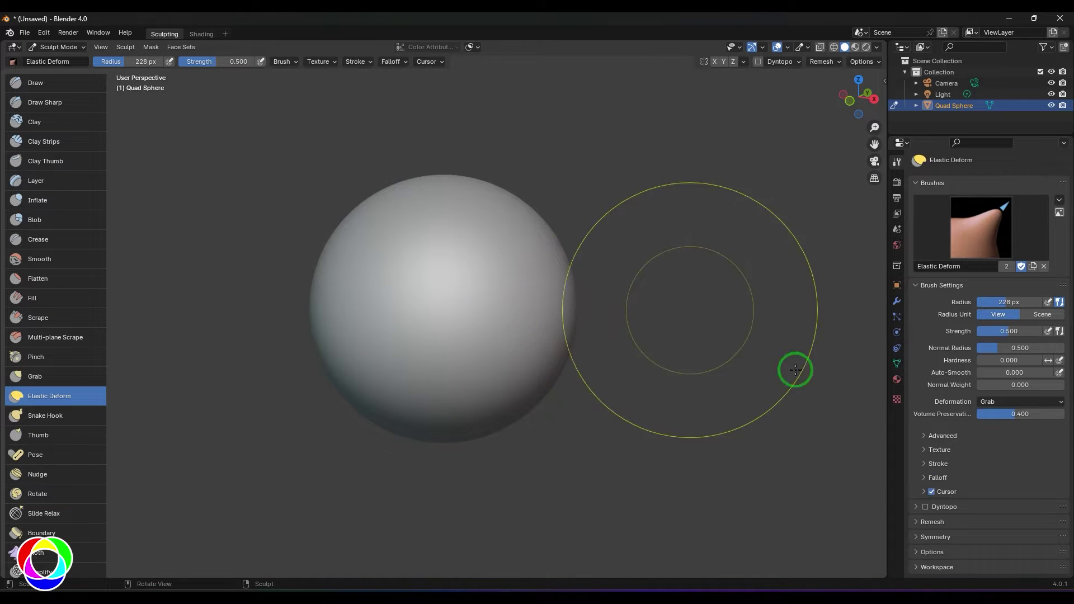
# Step: Set Volume Preservation to 0, pull the sphere's right side outward, and undo the stroke
pyautogui.moveTo(1006, 415); pyautogui.dragTo(943, 421)
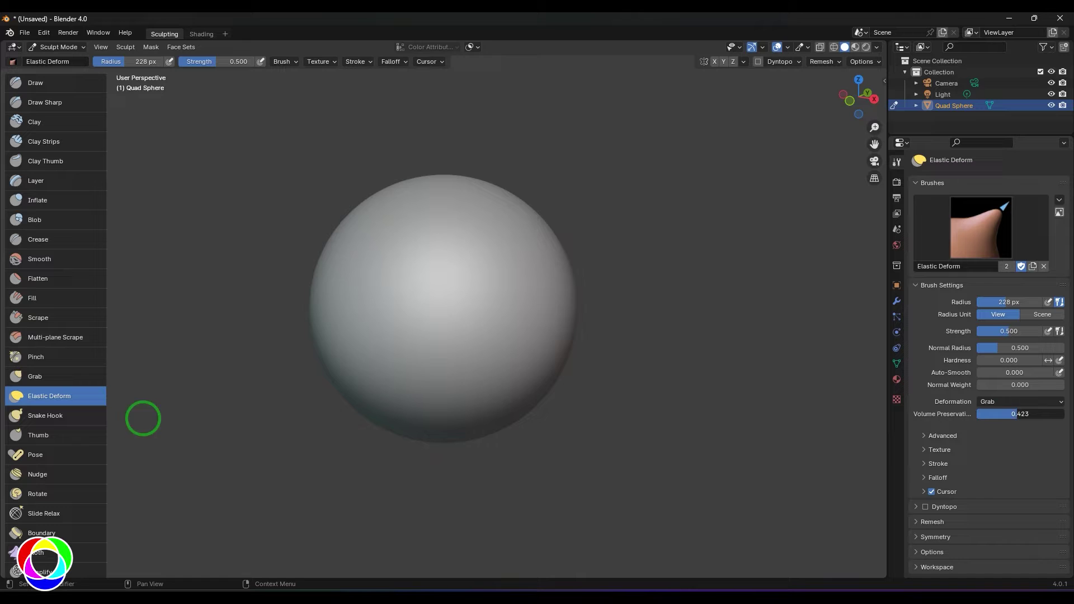
pyautogui.moveTo(559, 263); pyautogui.dragTo(777, 224)
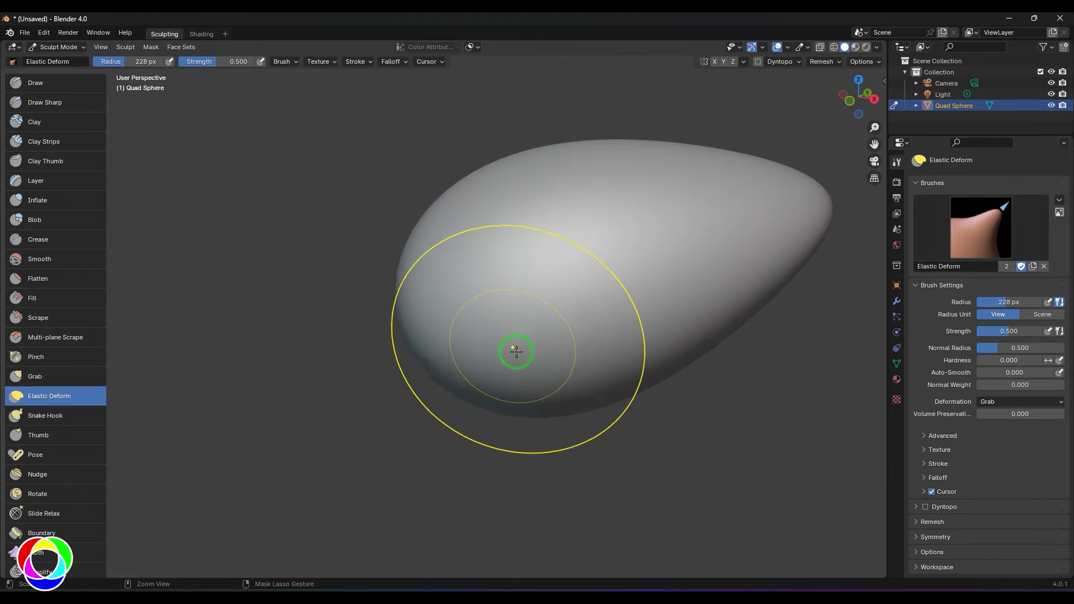
pyautogui.hotkey('ctrl', 'z')
# Step: Set Volume Preservation to 0.9, stretch the sphere's right side outward, and undo the stroke
pyautogui.moveTo(1004, 412); pyautogui.dragTo(1071, 413)
pyautogui.moveTo(532, 270); pyautogui.dragTo(1071, 187)
pyautogui.hotkey('ctrl', 'z')
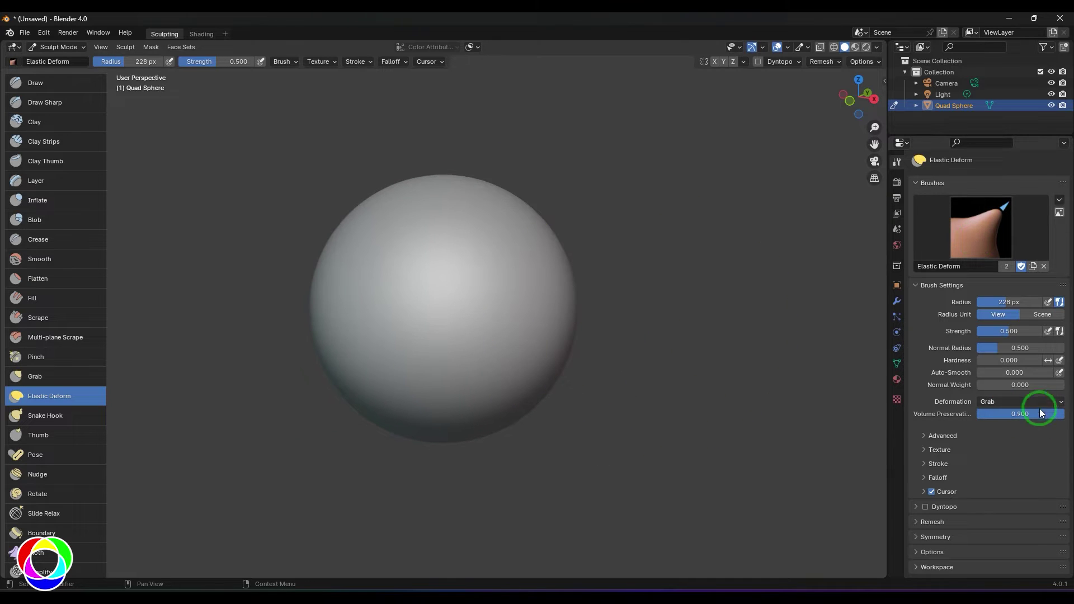
# Step: Return Volume Preservation to 0, stretch the sphere's right side again, and undo the stroke
pyautogui.hotkey('ctrl', 'z')
pyautogui.moveTo(558, 270); pyautogui.dragTo(750, 255)
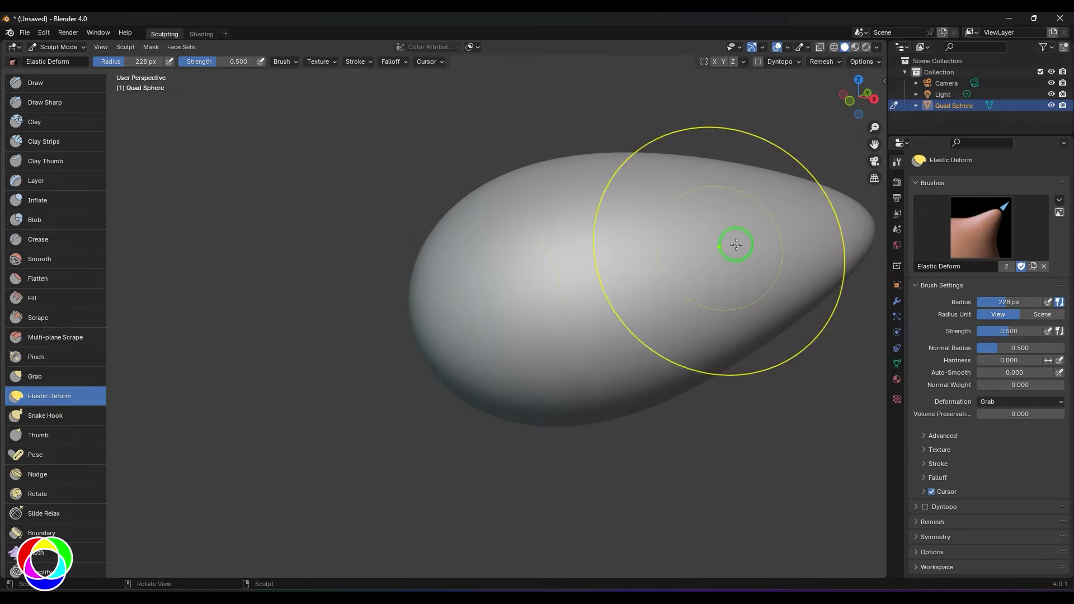
pyautogui.hotkey('ctrl', 'z')
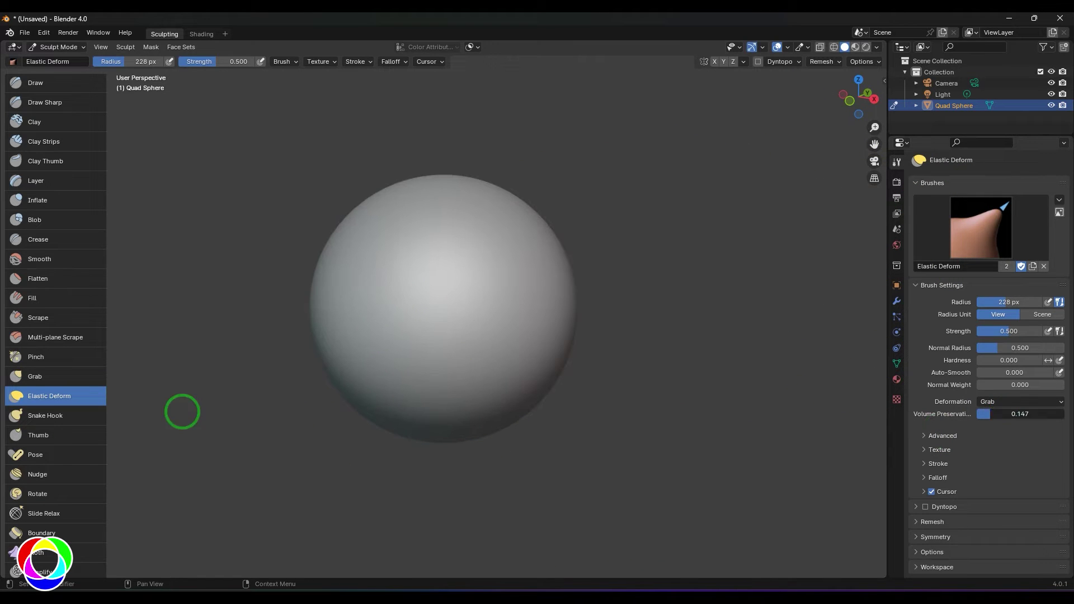
# Step: Raise Volume Preservation to 0.9, pull the sphere's right side outward twice, and undo each stroke
pyautogui.moveTo(182, 412); pyautogui.dragTo(280, 403)
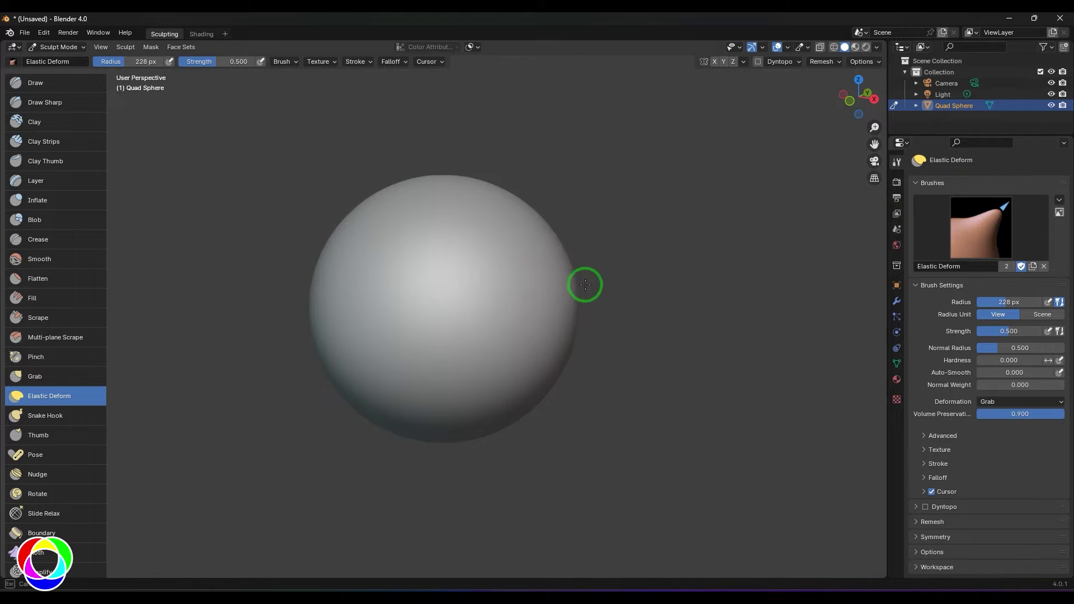
pyautogui.moveTo(583, 283); pyautogui.dragTo(756, 274)
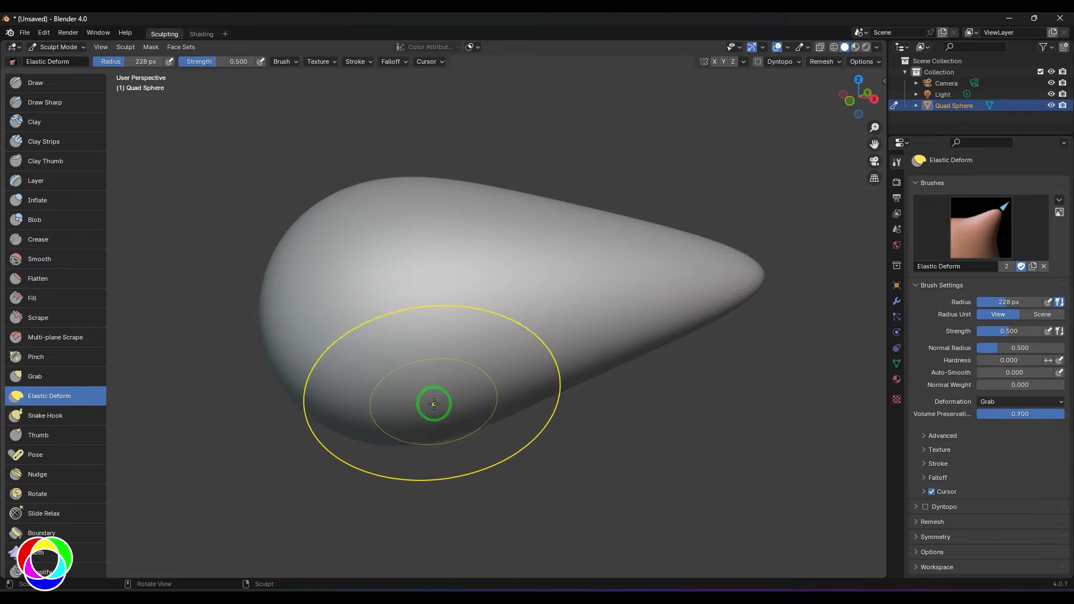
pyautogui.hotkey('ctrl', 'z')
pyautogui.moveTo(526, 278); pyautogui.dragTo(786, 230)
pyautogui.hotkey('ctrl', 'z')
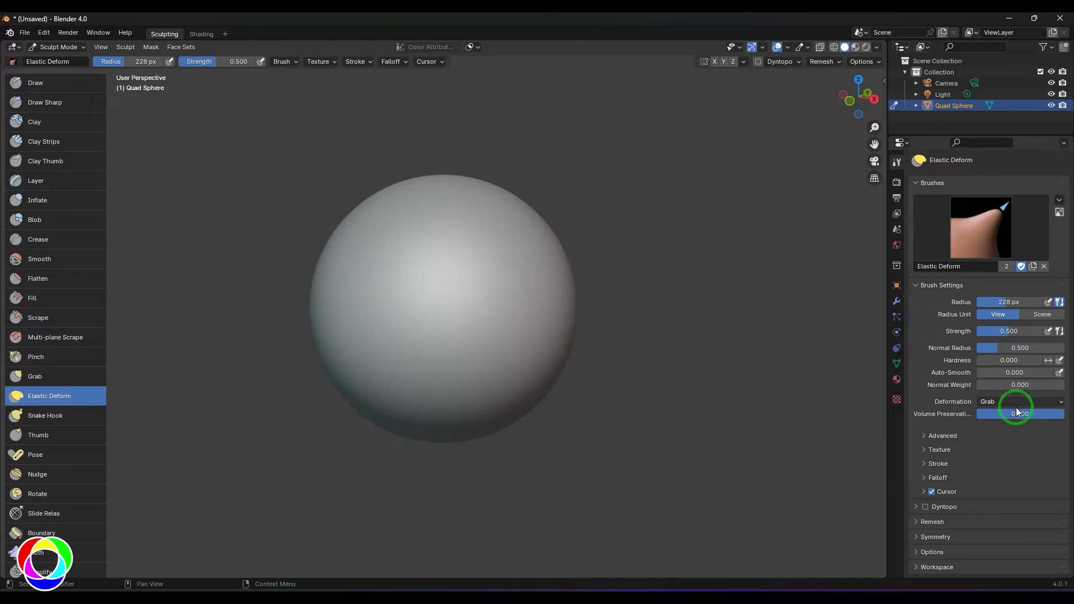
# Step: Lower Volume Preservation to 0, pull the sphere's right side far outward, and undo the stroke
pyautogui.moveTo(1034, 415); pyautogui.dragTo(140, 416)
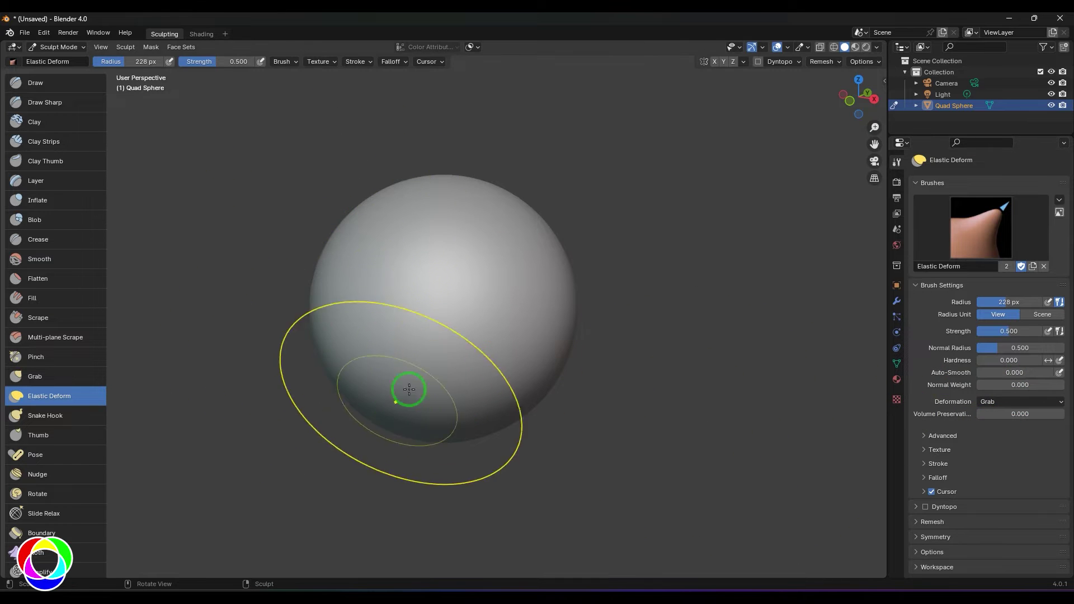
pyautogui.moveTo(564, 275); pyautogui.dragTo(917, 245)
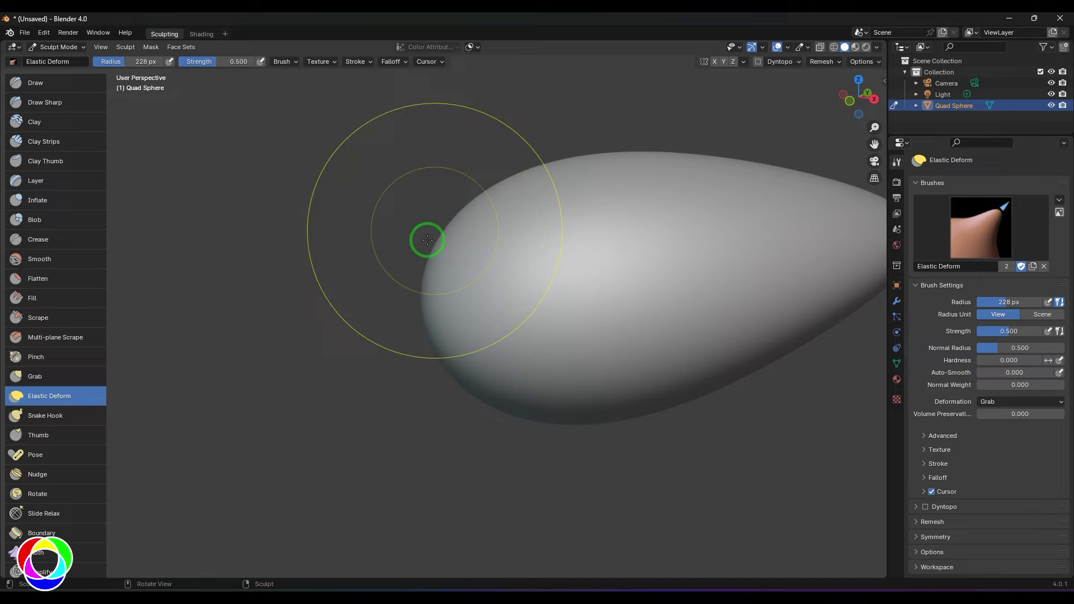
pyautogui.hotkey('ctrl', 'z')
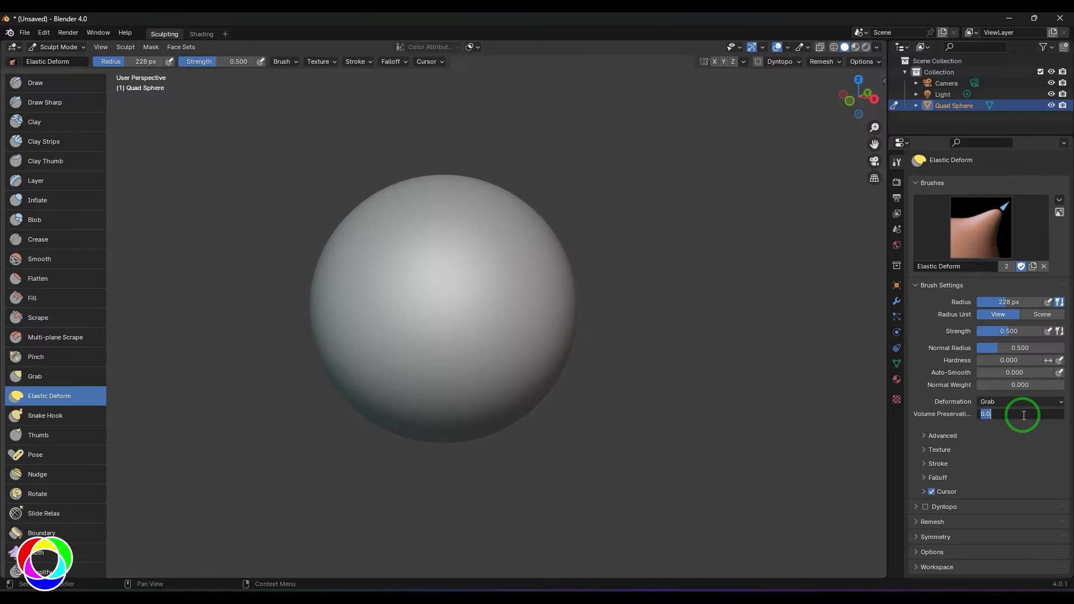
# Step: Set the deformation to Bi-Scale Grab with Volume Preservation 0.4, pull the sphere's right side twice, and undo each stroke
pyautogui.click(1018, 402)
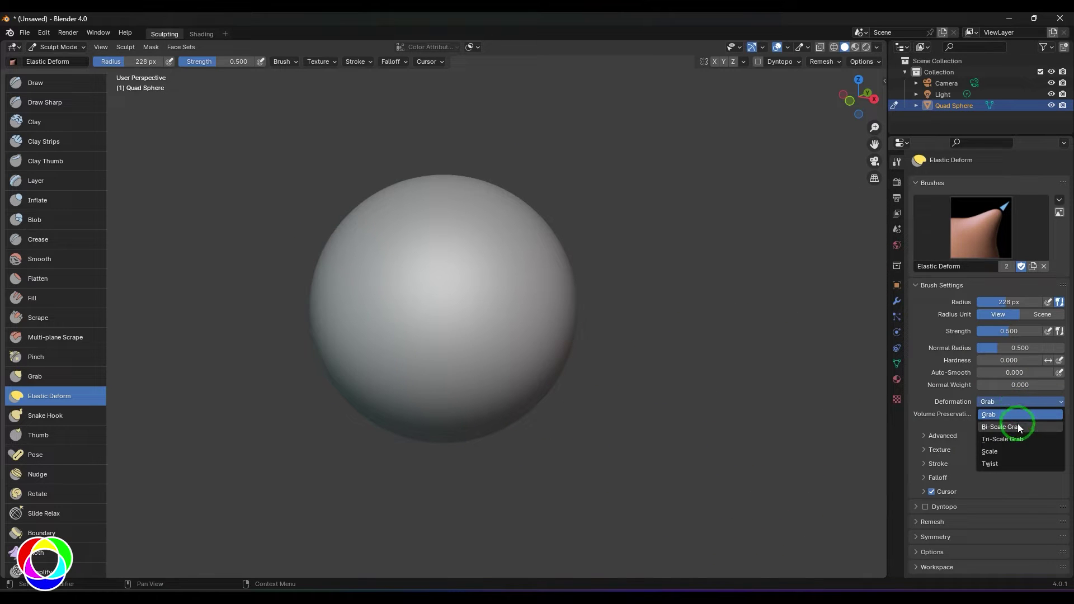
pyautogui.click(1018, 425)
pyautogui.moveTo(570, 276); pyautogui.dragTo(715, 263)
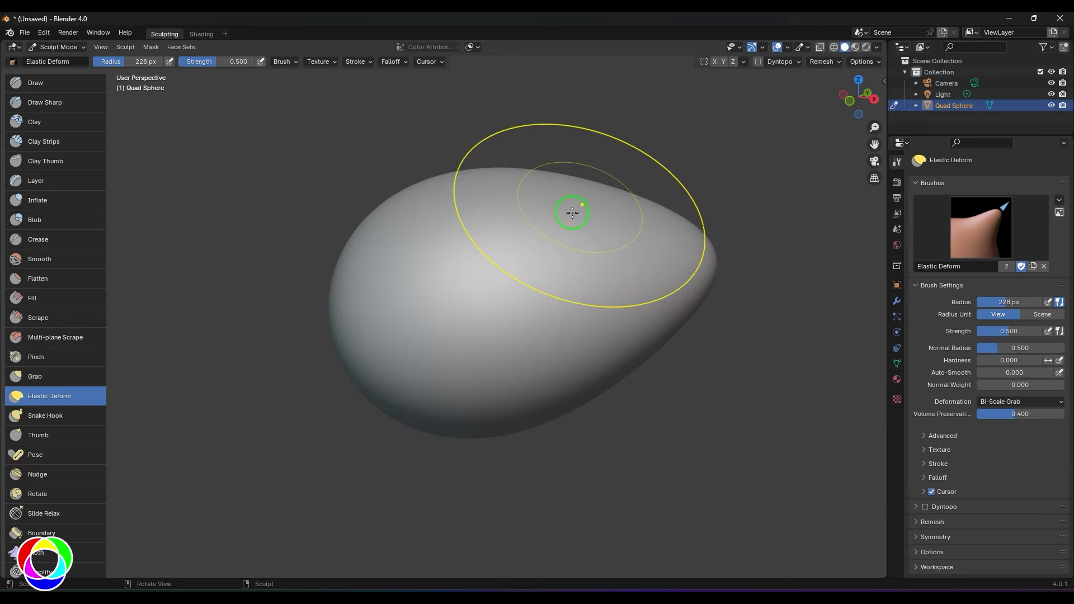
pyautogui.hotkey('ctrl', 'z')
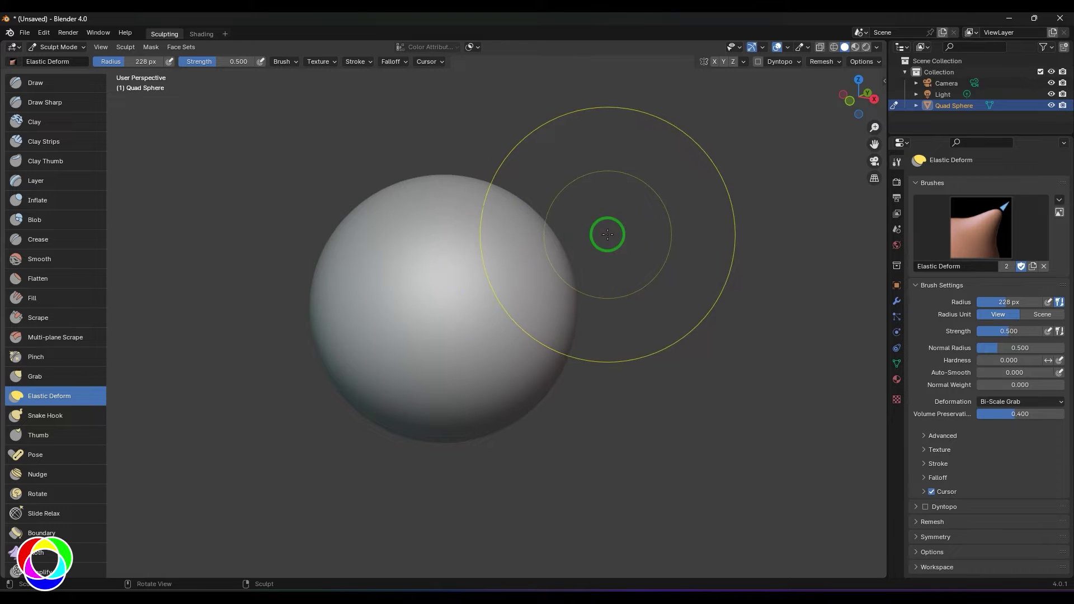
pyautogui.moveTo(577, 280); pyautogui.dragTo(792, 255)
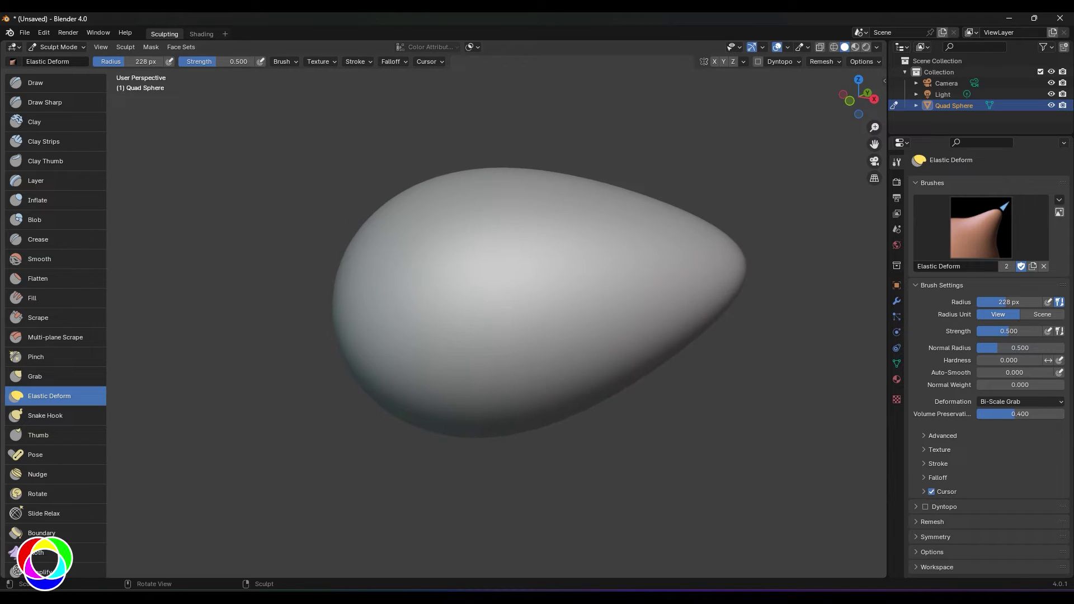
pyautogui.hotkey('ctrl', 'z')
# Step: Set the deformation to Tri-Scale Grab, pull the sphere's right side outward twice, and undo each stroke
pyautogui.click(997, 400)
pyautogui.click(1003, 441)
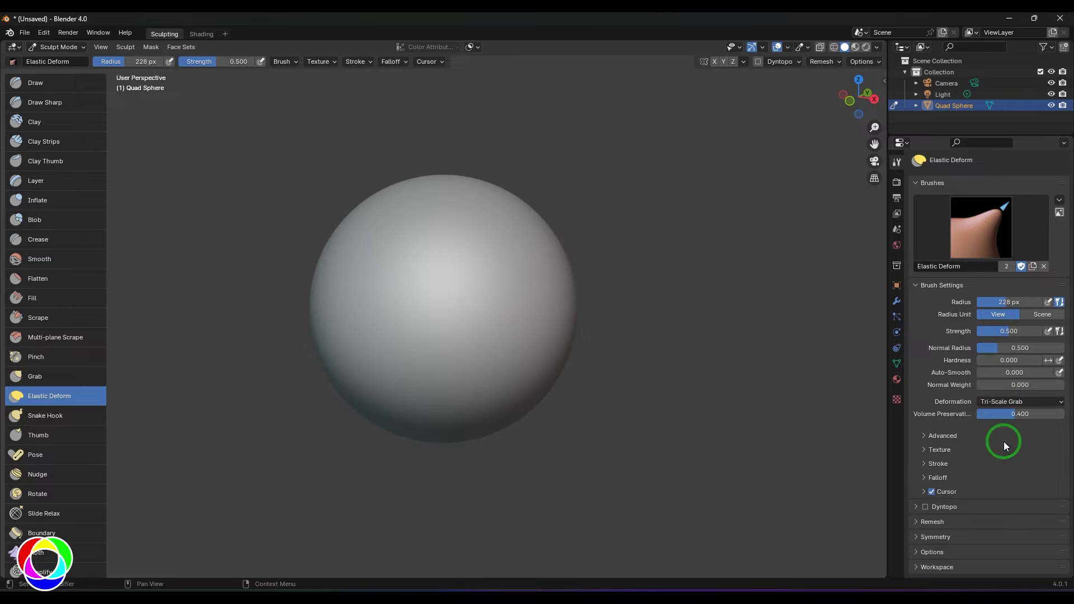
pyautogui.moveTo(565, 284)
pyautogui.mouseDown()
pyautogui.moveTo(667, 273)
pyautogui.moveTo(805, 297)
pyautogui.mouseUp()
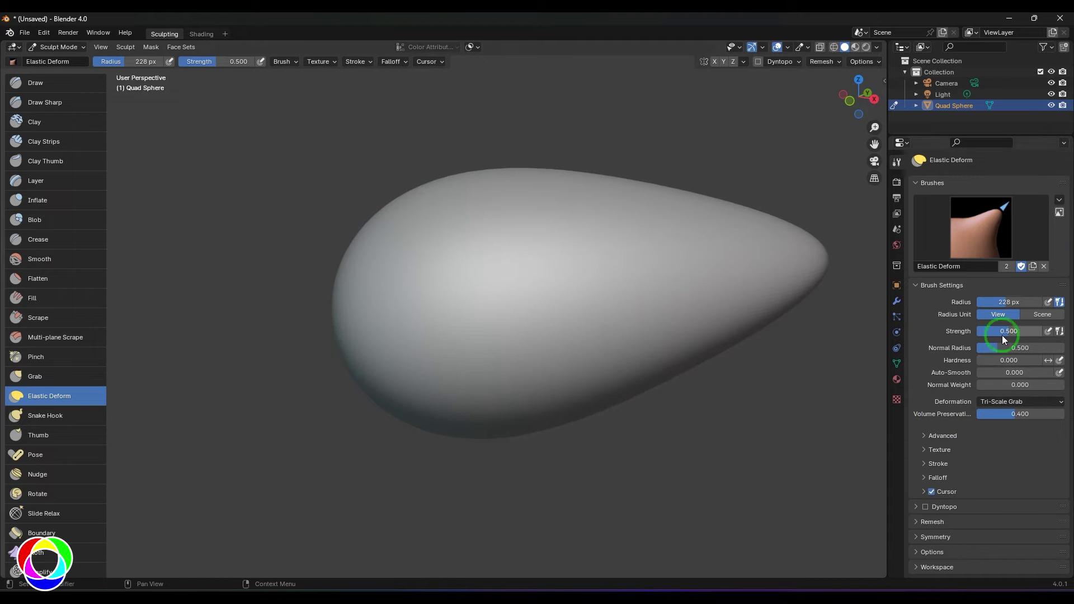
pyautogui.hotkey('ctrl', 'z')
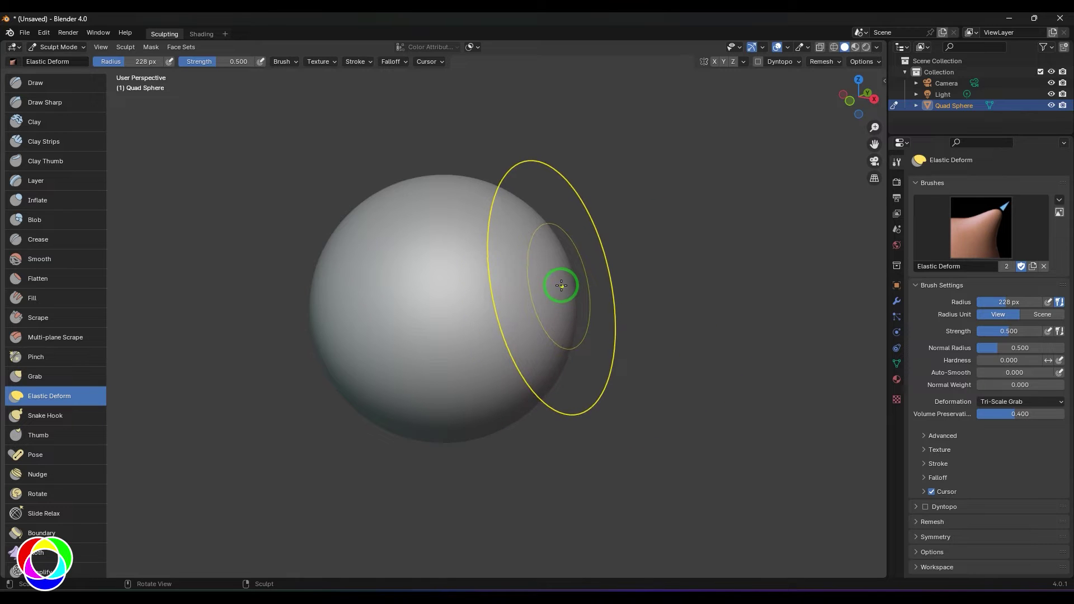
pyautogui.moveTo(561, 285); pyautogui.dragTo(782, 263)
pyautogui.hotkey('ctrl', 'z')
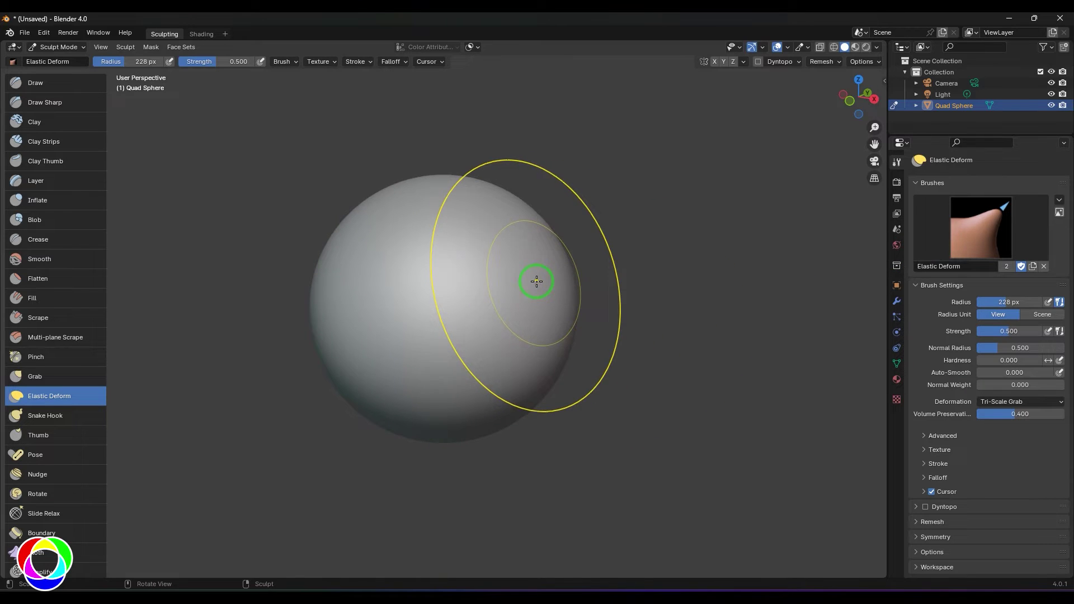
pyautogui.click(1024, 402)
pyautogui.click(1008, 445)
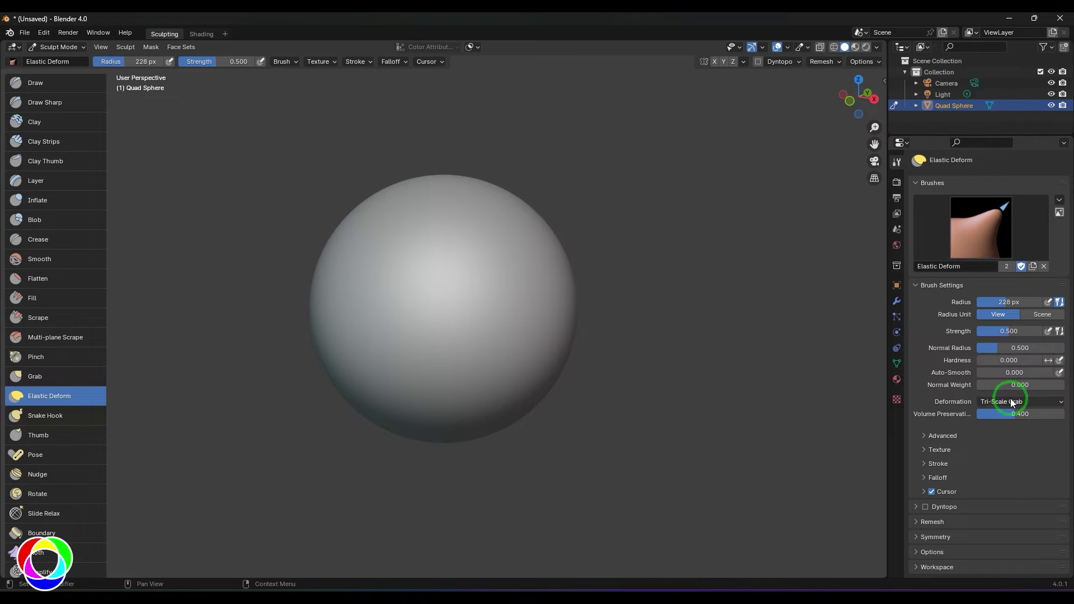
# Step: Enable the wireframe overlay in the viewport to show the sphere's mesh
pyautogui.click(786, 48)
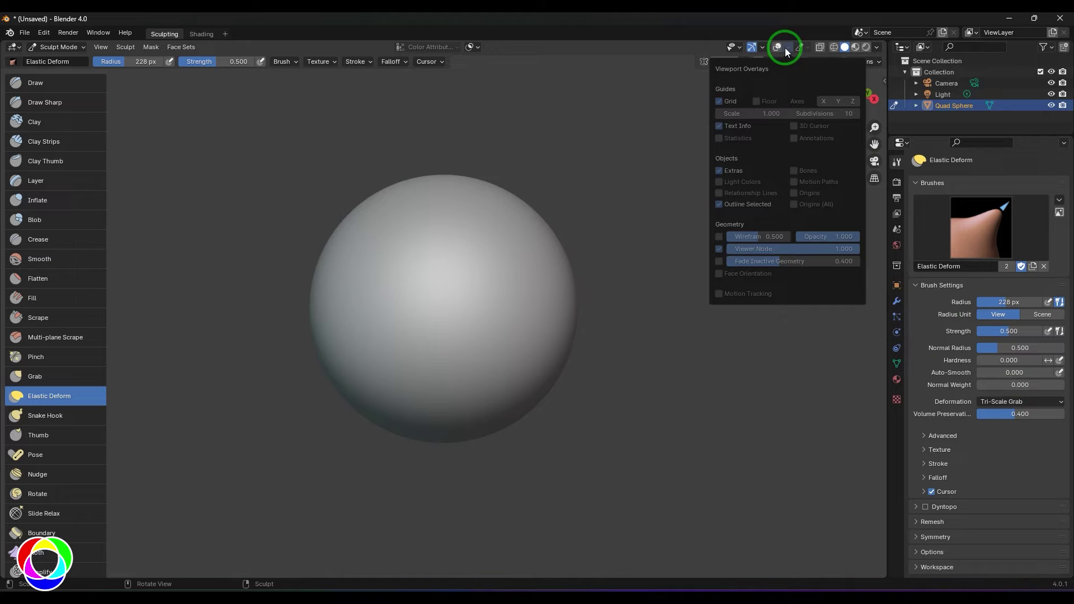
pyautogui.click(719, 237)
pyautogui.click(777, 47)
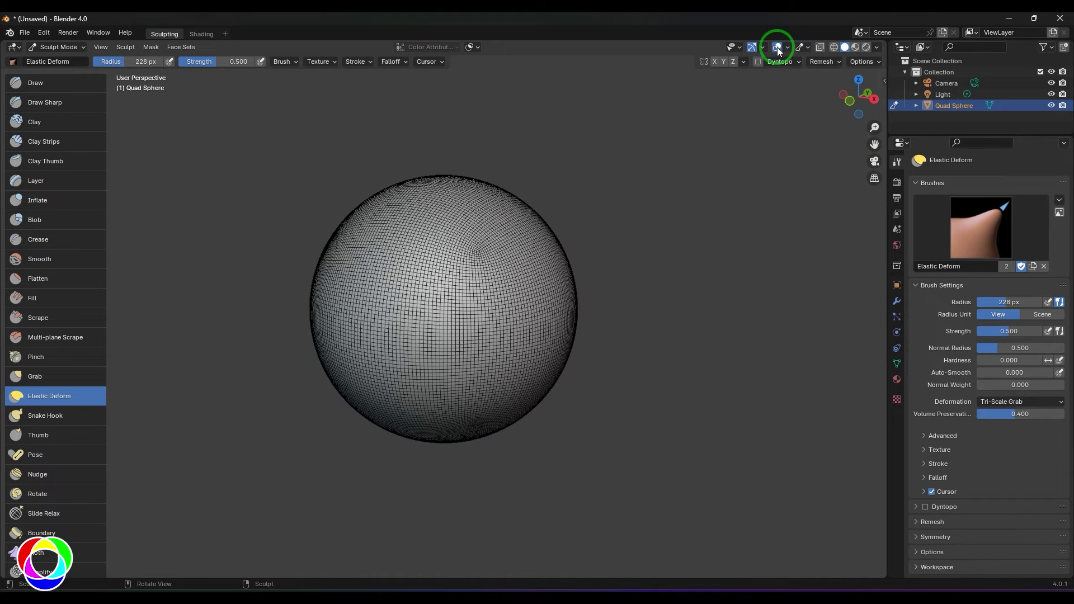
# Step: Set the Elastic Deform brush's deformation to Scale
pyautogui.moveTo(642, 373); pyautogui.dragTo(613, 330, button='middle')
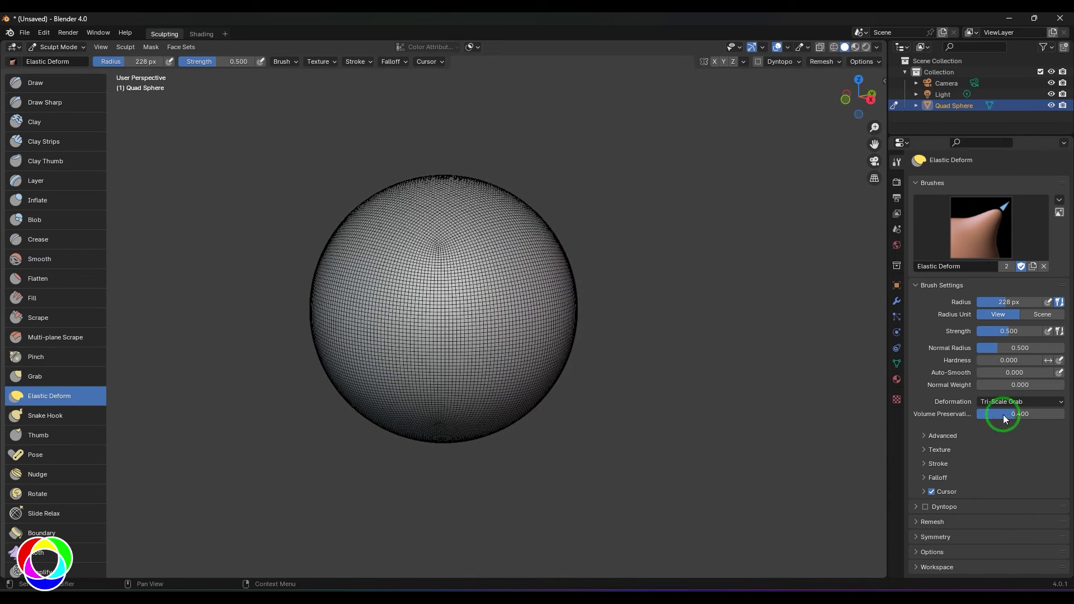
pyautogui.click(1011, 403)
pyautogui.click(1011, 450)
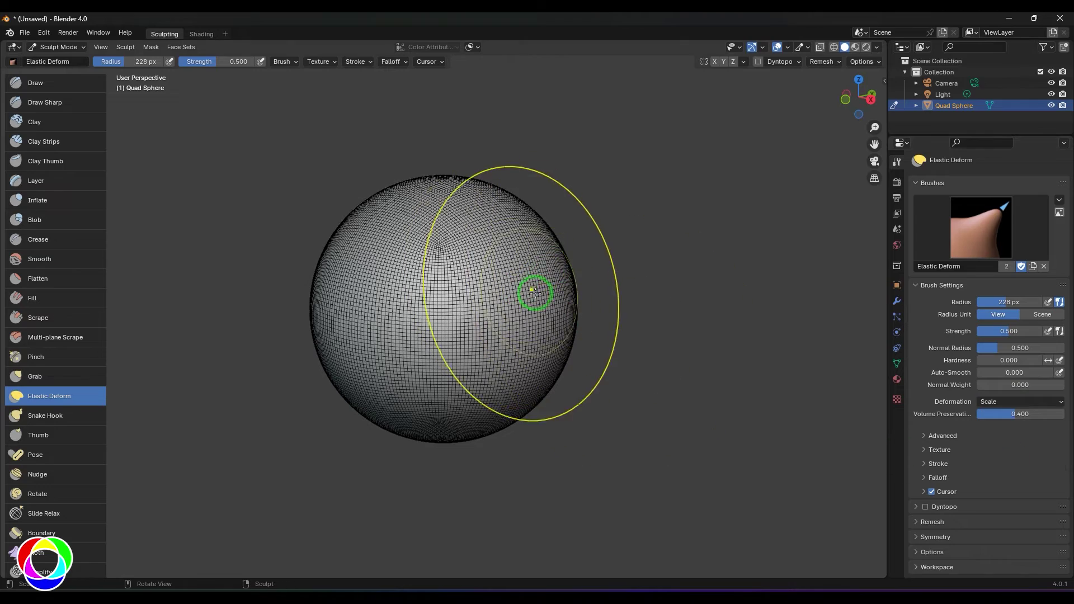
# Step: Scale up the mesh on the sphere's right side with repeated strokes, inspect the bulge from another angle, and undo the strokes
pyautogui.moveTo(534, 293); pyautogui.dragTo(667, 419)
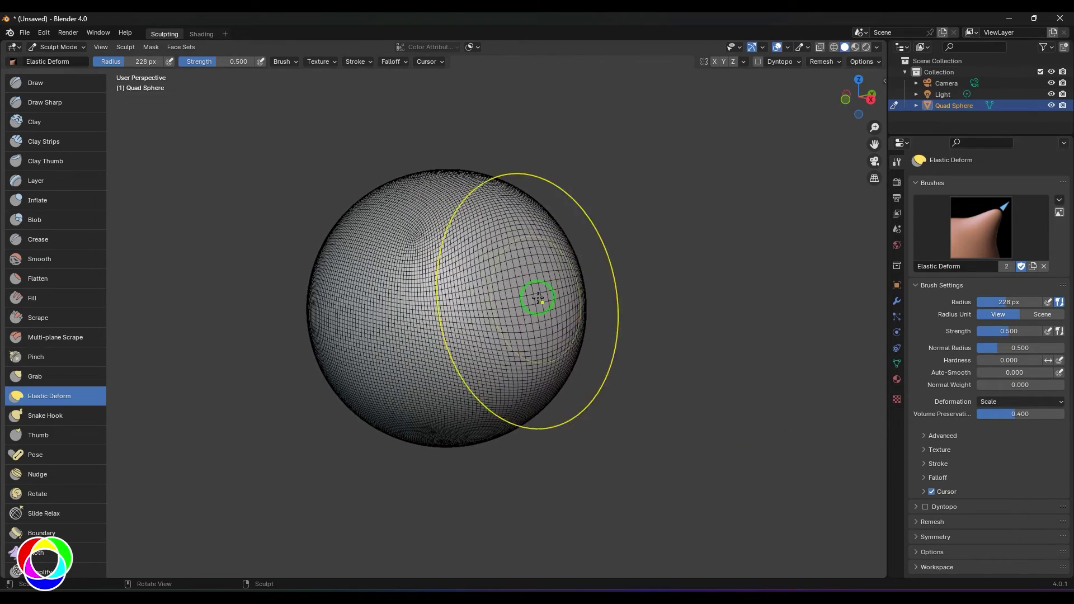
pyautogui.moveTo(536, 292)
pyautogui.mouseDown()
pyautogui.moveTo(873, 587)
pyautogui.moveTo(895, 559)
pyautogui.moveTo(683, 377)
pyautogui.moveTo(690, 394)
pyautogui.mouseUp()
pyautogui.moveTo(673, 391)
pyautogui.mouseDown(button='middle')
pyautogui.moveTo(738, 391)
pyautogui.moveTo(660, 390)
pyautogui.mouseUp(button='middle')
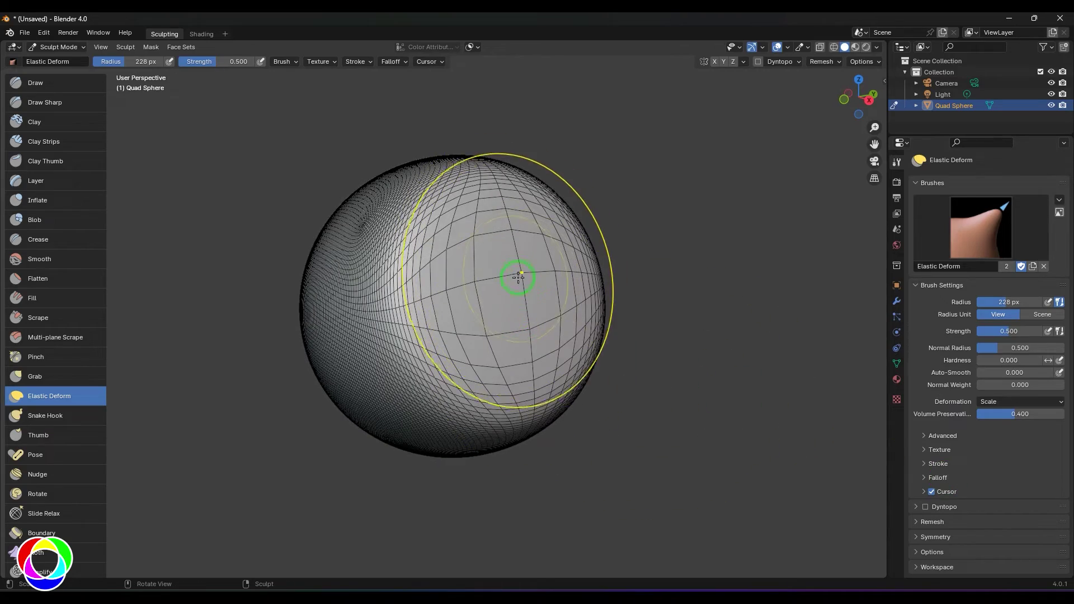
pyautogui.moveTo(528, 283)
pyautogui.mouseDown()
pyautogui.moveTo(861, 565)
pyautogui.moveTo(856, 501)
pyautogui.moveTo(565, 304)
pyautogui.moveTo(892, 579)
pyautogui.moveTo(619, 290)
pyautogui.moveTo(959, 544)
pyautogui.mouseUp()
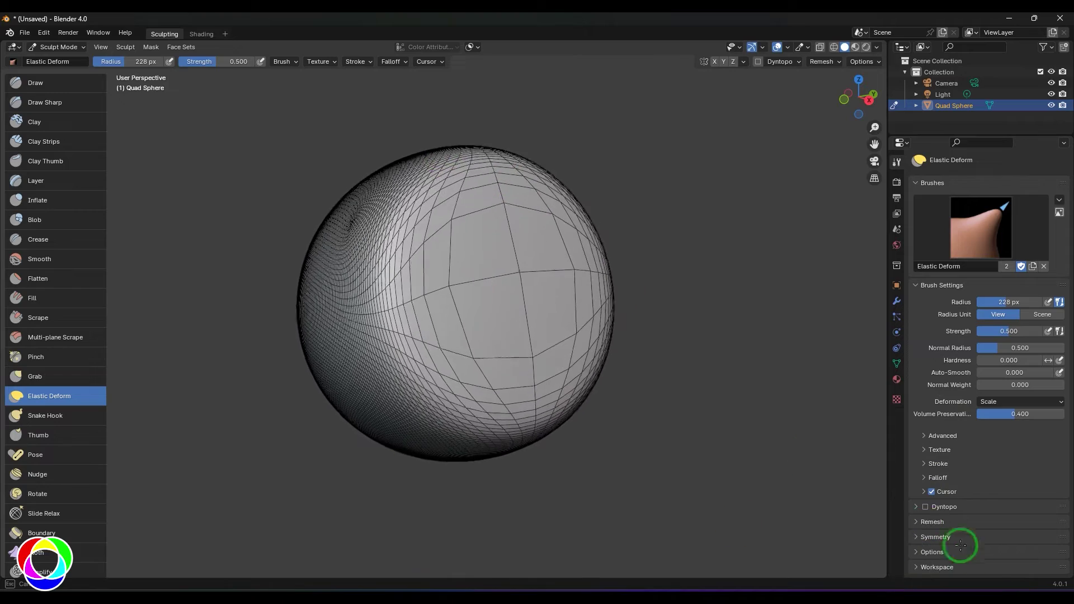
pyautogui.moveTo(626, 391); pyautogui.dragTo(687, 405, button='middle')
pyautogui.moveTo(687, 405); pyautogui.dragTo(674, 403)
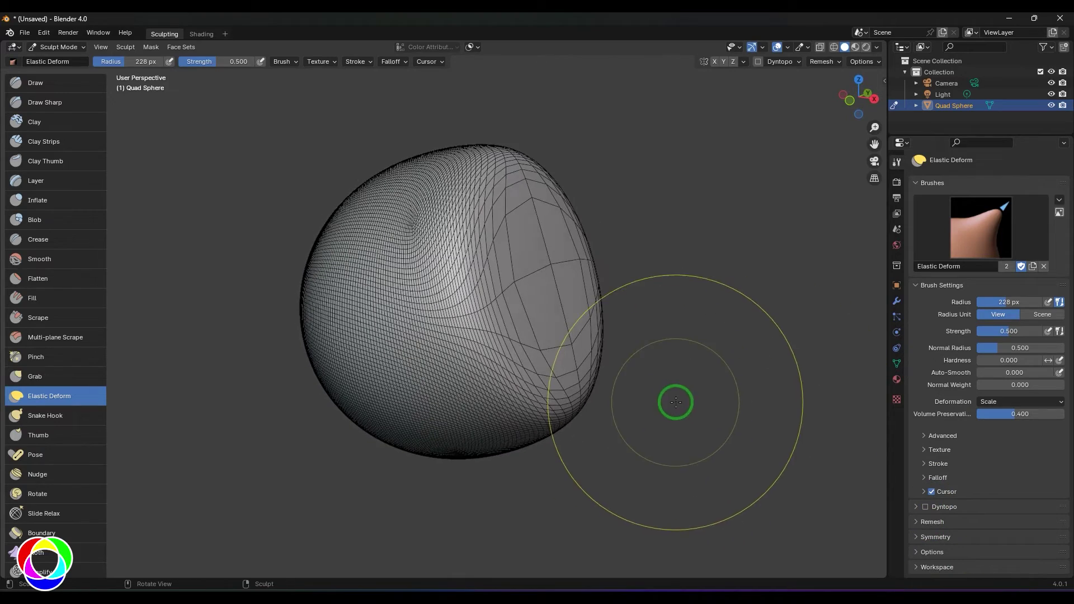
pyautogui.moveTo(663, 346); pyautogui.dragTo(654, 341)
pyautogui.hotkey('ctrl', 'z')
pyautogui.hotkey('ctrl', 'z')
pyautogui.hotkey('ctrl', 'z')
pyautogui.hotkey('ctrl', 'z')
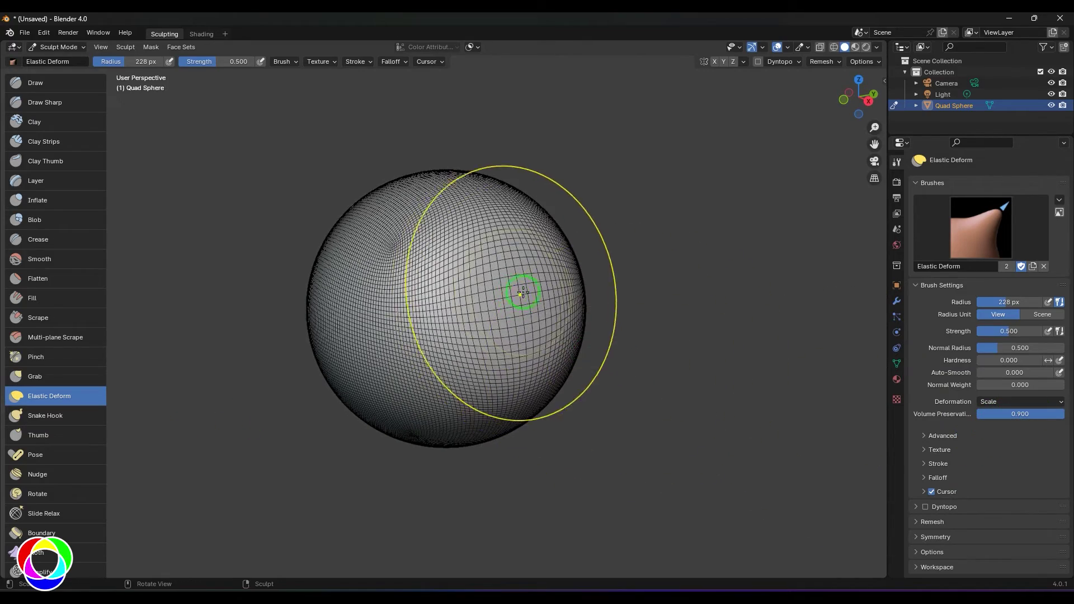
# Step: Set Volume Preservation to 0.9 and scale up the mesh on the sphere's right side with several strokes
pyautogui.moveTo(636, 374)
pyautogui.mouseDown()
pyautogui.moveTo(303, 64)
pyautogui.moveTo(295, 327)
pyautogui.mouseUp()
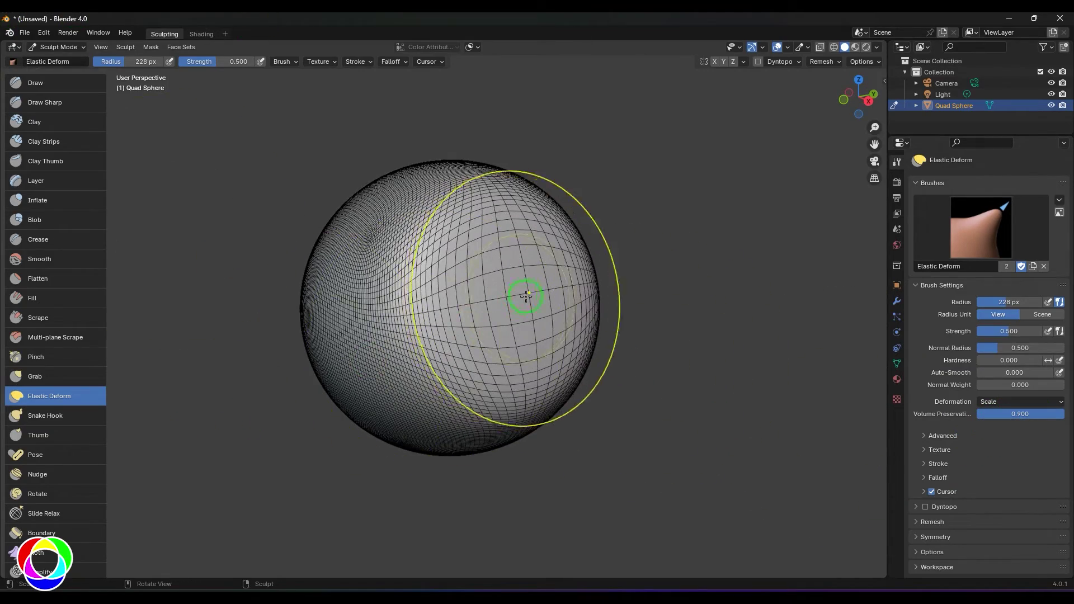
pyautogui.moveTo(525, 296)
pyautogui.mouseDown()
pyautogui.moveTo(431, 168)
pyautogui.moveTo(266, 14)
pyautogui.mouseUp()
pyautogui.moveTo(526, 300)
pyautogui.mouseDown()
pyautogui.moveTo(439, 123)
pyautogui.moveTo(635, 410)
pyautogui.moveTo(387, 416)
pyautogui.mouseUp()
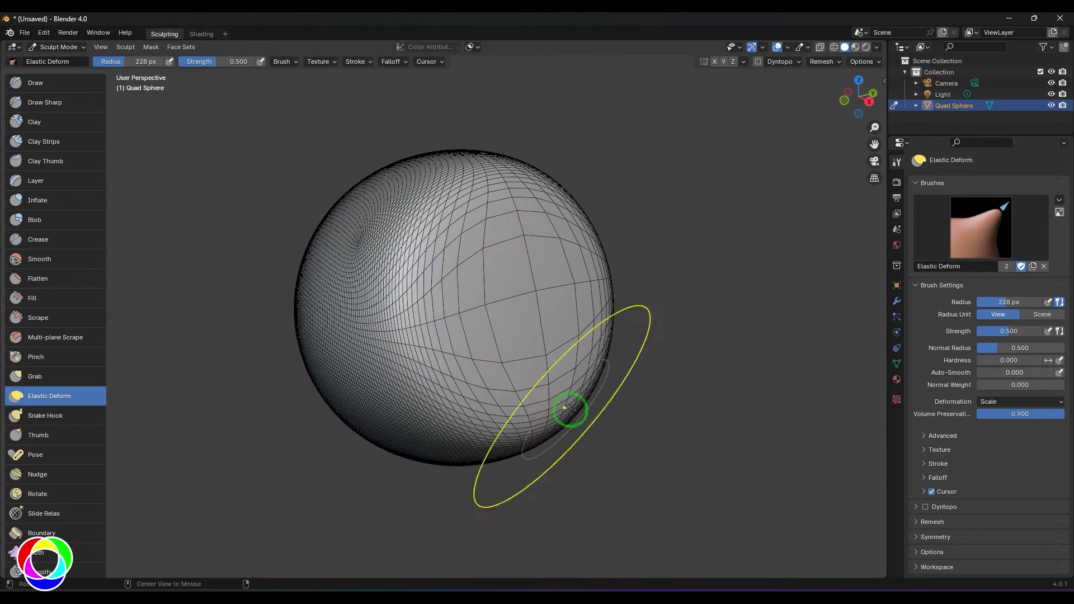
# Step: Undo the previous scale strokes, set Volume Preservation to 0, and scale up the sphere's right side again
pyautogui.click(1040, 415)
pyautogui.moveTo(695, 420); pyautogui.dragTo(712, 406, button='middle')
pyautogui.hotkey('ctrl', 'z')
pyautogui.hotkey('ctrl', 'z')
pyautogui.hotkey('ctrl', 'z')
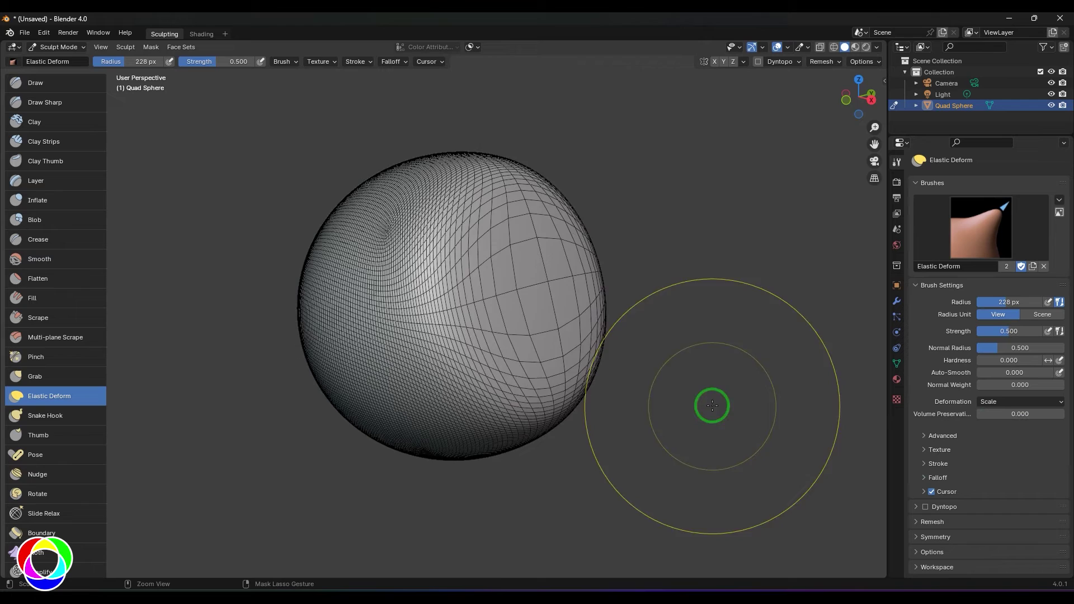
pyautogui.moveTo(545, 284); pyautogui.dragTo(755, 601)
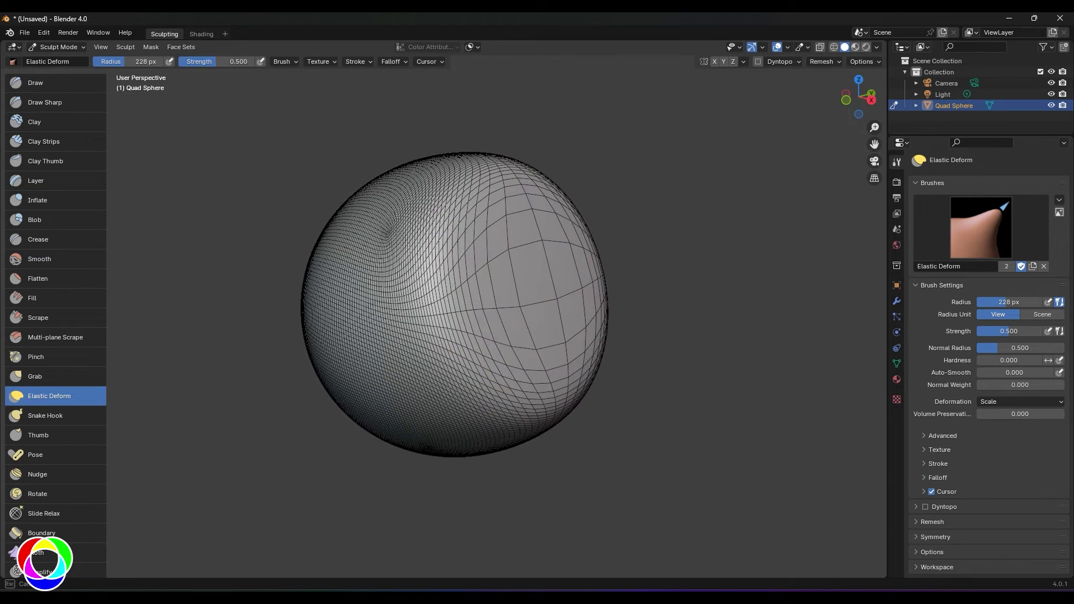
pyautogui.keyDown('ctrl'); pyautogui.moveTo(658, 379); pyautogui.dragTo(683, 375); pyautogui.keyUp('ctrl')
# Step: Set the deformation to Twist with Volume Preservation 0.4, twist the mesh on the sphere's right side repeatedly, and undo the strokes
pyautogui.click(1027, 402)
pyautogui.click(1018, 461)
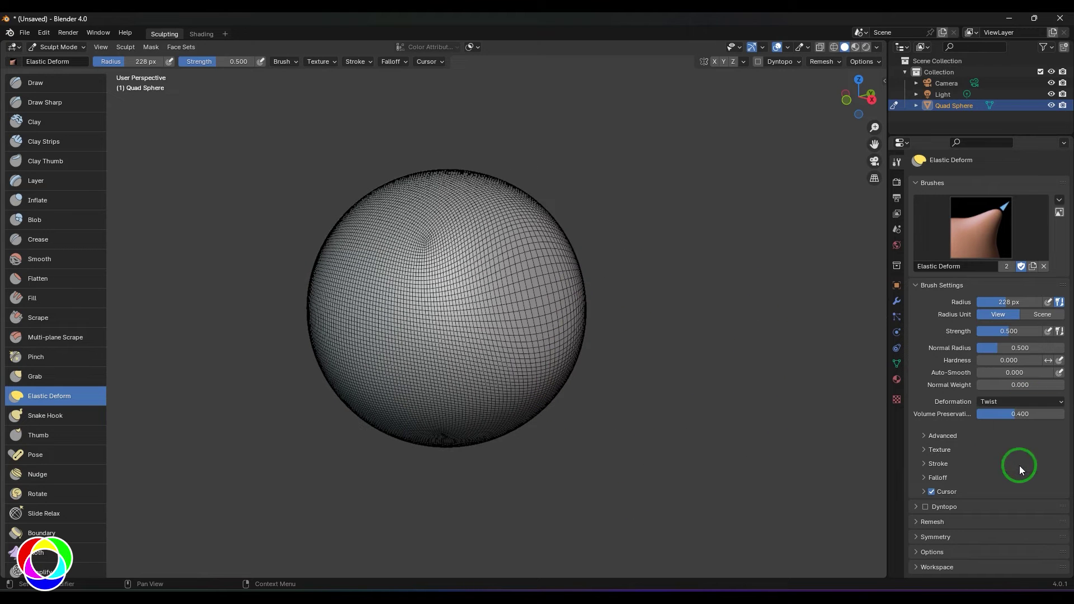
pyautogui.moveTo(548, 282); pyautogui.dragTo(620, 582)
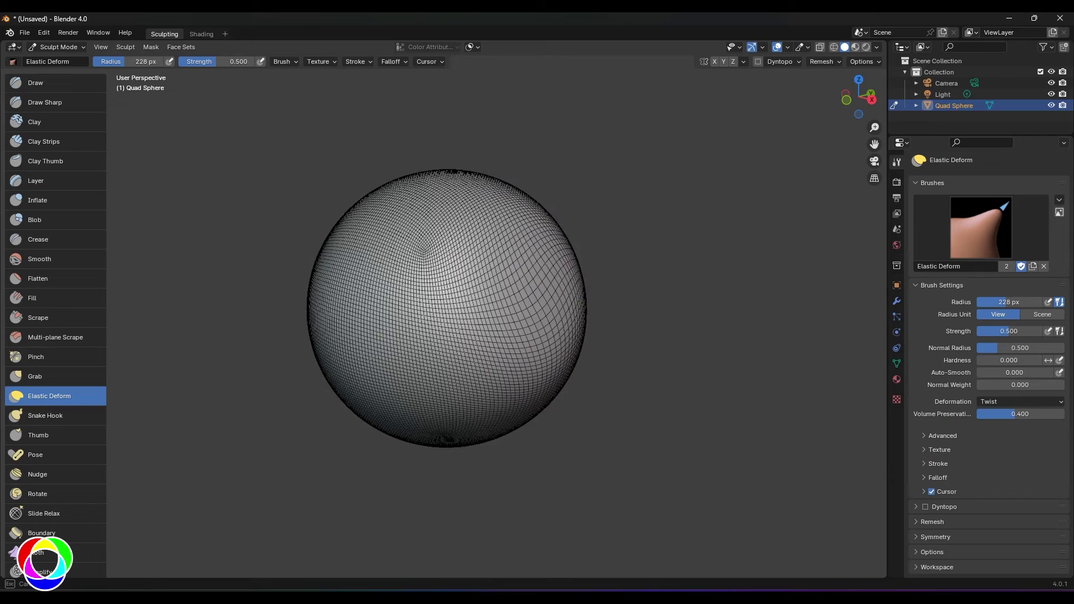
pyautogui.moveTo(547, 280); pyautogui.dragTo(600, 315)
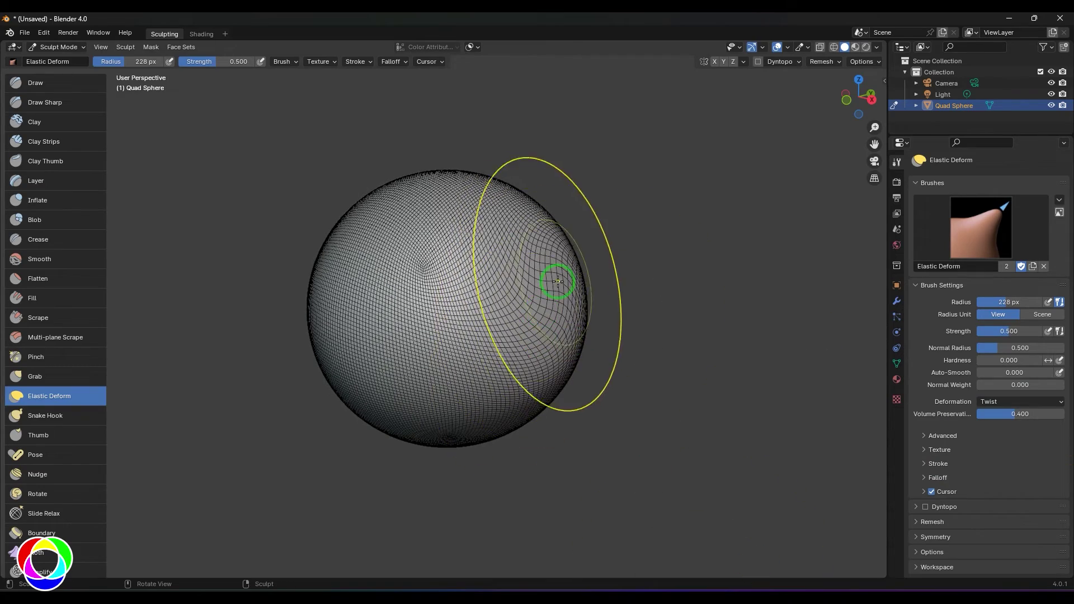
pyautogui.moveTo(556, 280)
pyautogui.mouseDown()
pyautogui.moveTo(595, 305)
pyautogui.moveTo(794, 559)
pyautogui.mouseUp()
pyautogui.moveTo(497, 291)
pyautogui.mouseDown()
pyautogui.moveTo(760, 587)
pyautogui.moveTo(847, 590)
pyautogui.mouseUp()
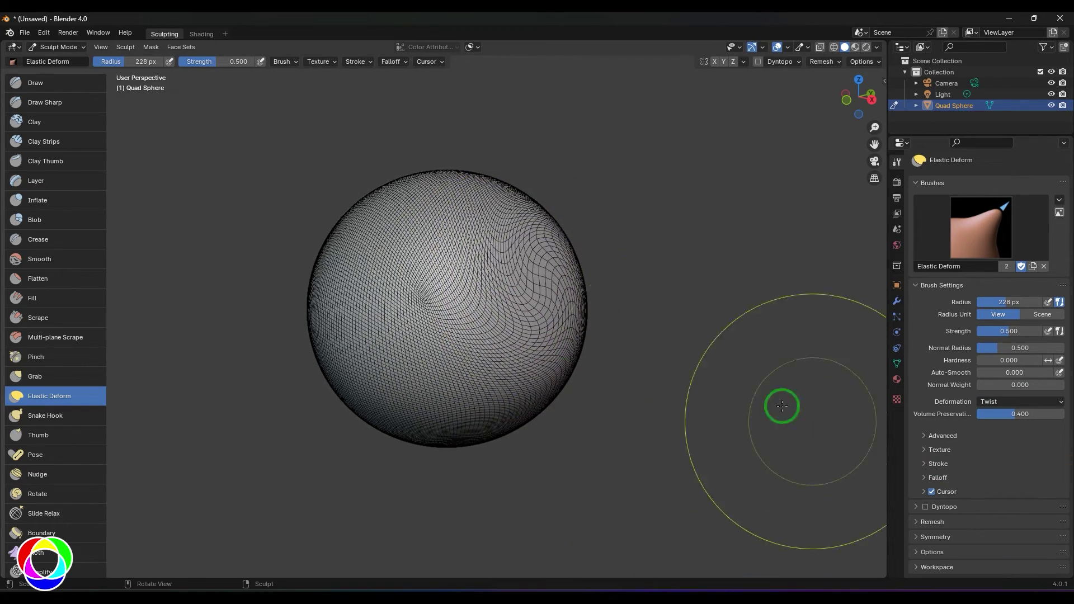
pyautogui.keyDown('alt'); pyautogui.moveTo(584, 374); pyautogui.dragTo(606, 372); pyautogui.keyUp('alt')
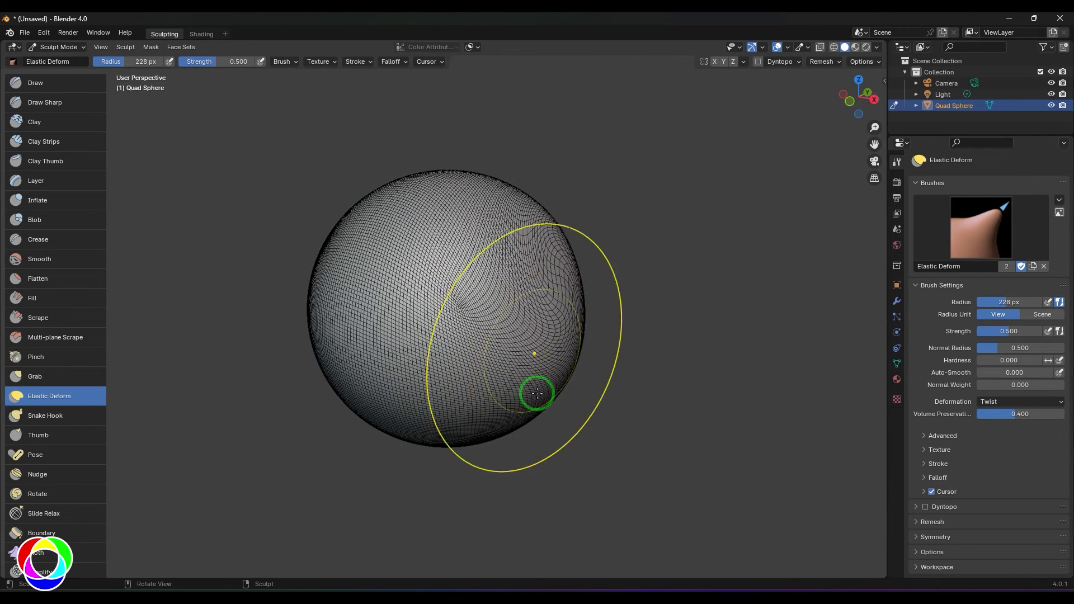
pyautogui.hotkey('ctrl', 'z')
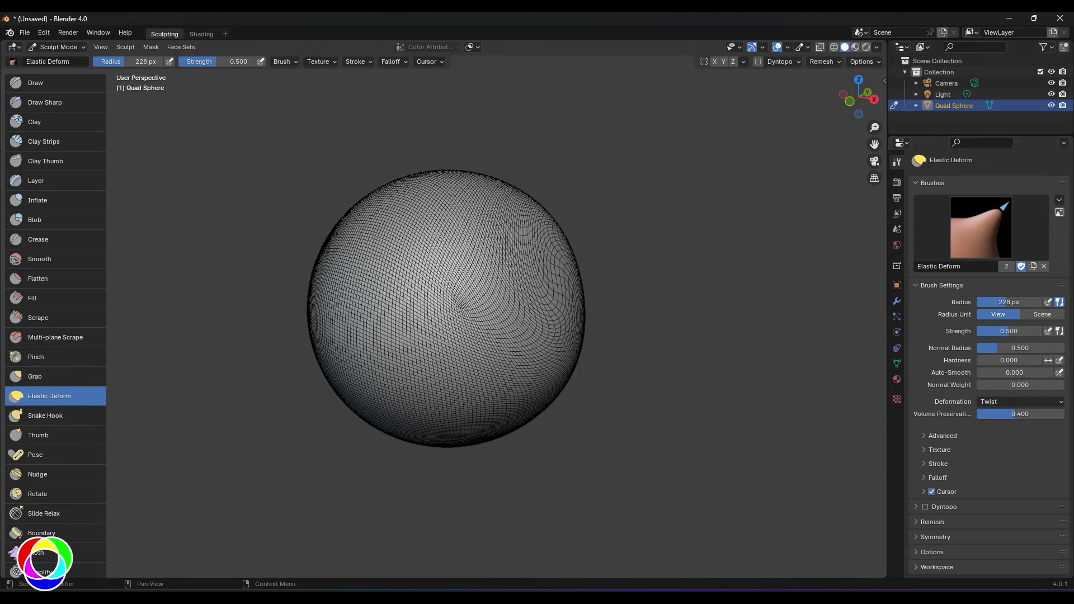
pyautogui.hotkey('ctrl', 'z')
pyautogui.moveTo(615, 367); pyautogui.dragTo(670, 361, button='middle')
# Step: Set the deformation to Grab and pull the sphere's upper-left side around in different directions, ending with it drawn outward
pyautogui.click(1009, 401)
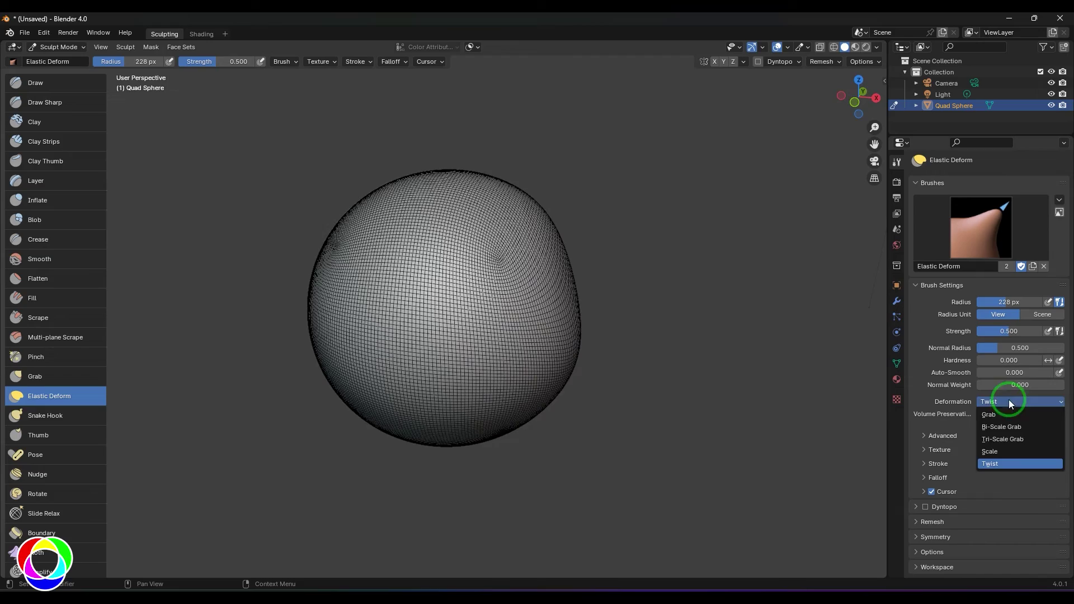
pyautogui.click(1001, 415)
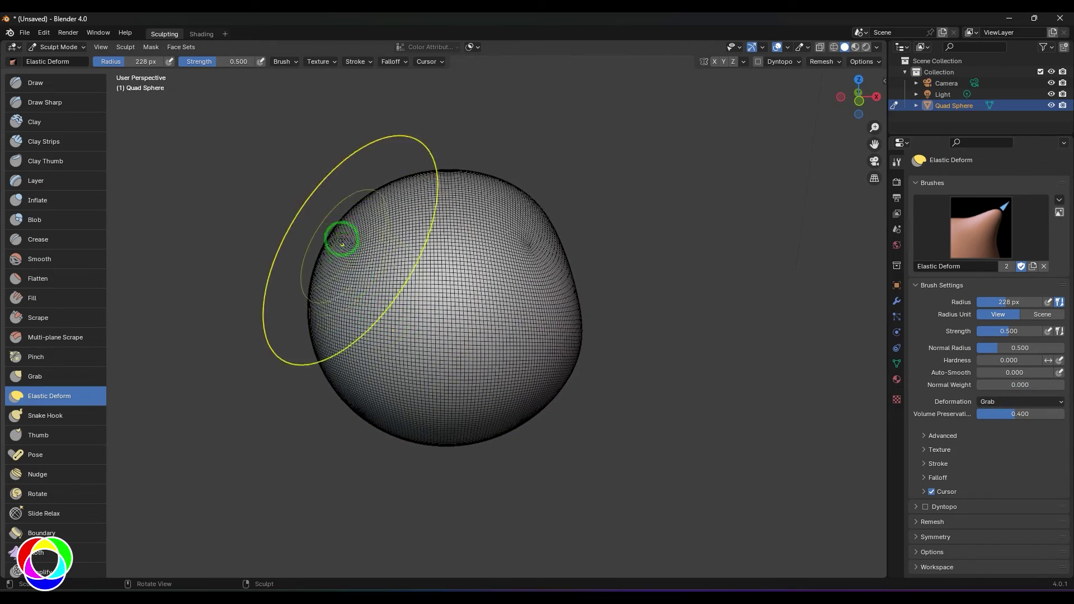
pyautogui.moveTo(229, 189)
pyautogui.mouseDown()
pyautogui.moveTo(102, 129)
pyautogui.moveTo(363, 14)
pyautogui.mouseUp()
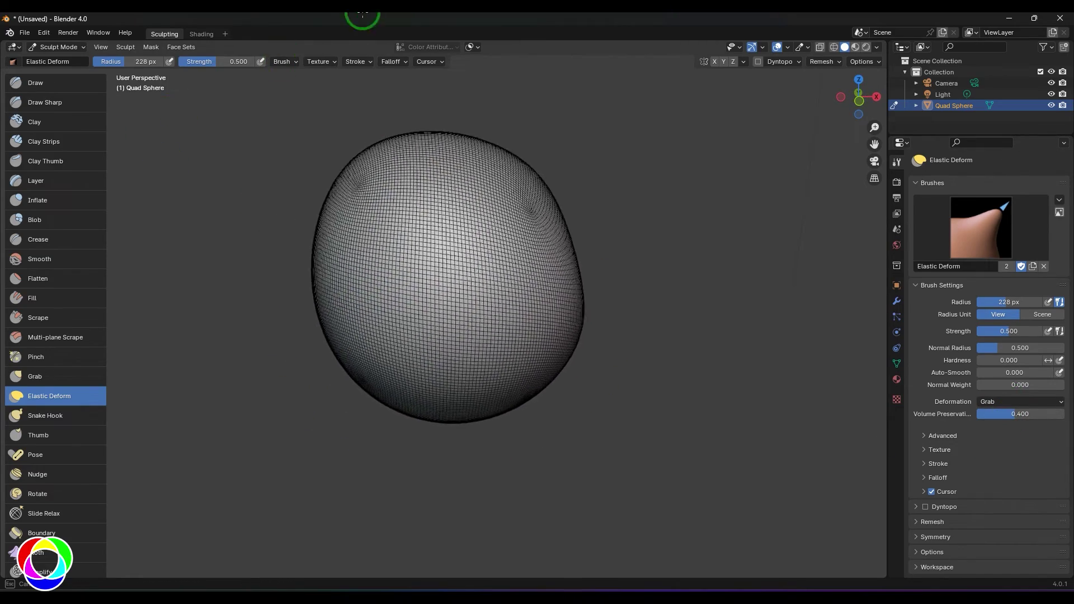
pyautogui.moveTo(210, 386); pyautogui.dragTo(286, 253)
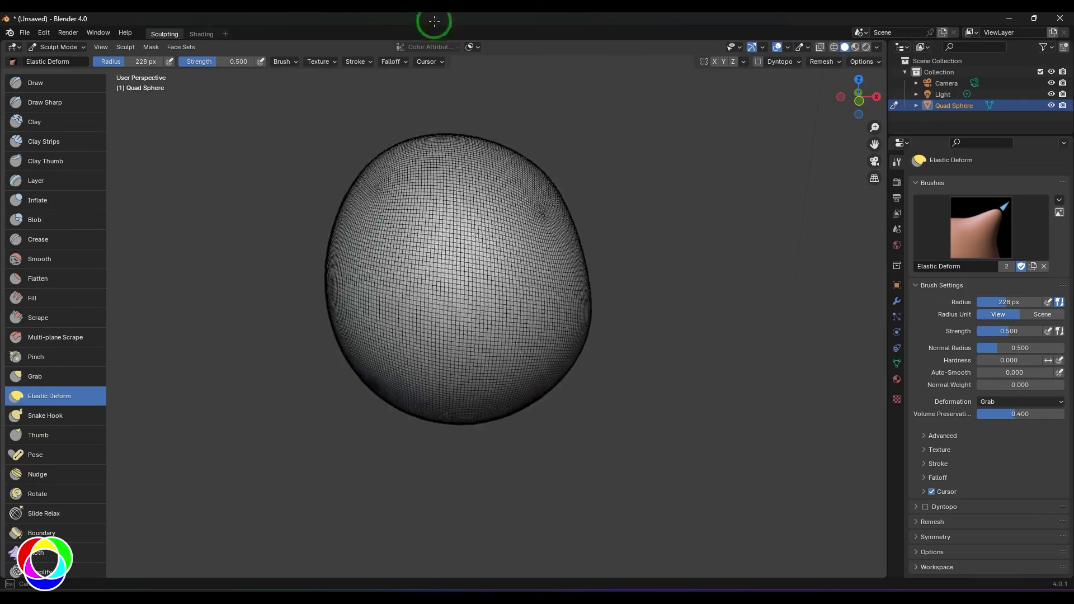
pyautogui.moveTo(3, 82); pyautogui.dragTo(366, 252)
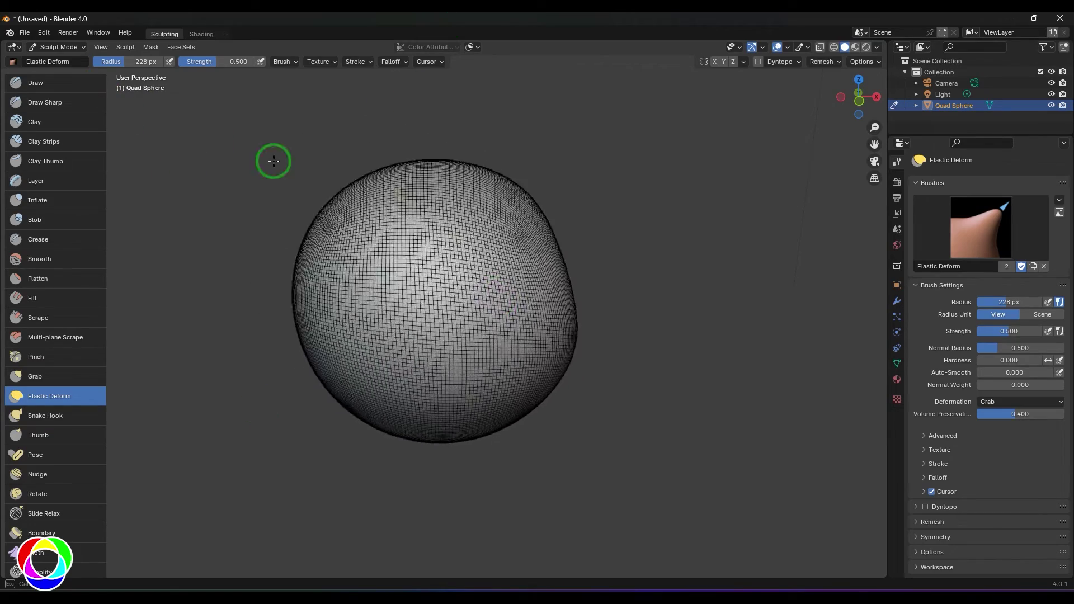
pyautogui.moveTo(274, 161); pyautogui.dragTo(265, 177)
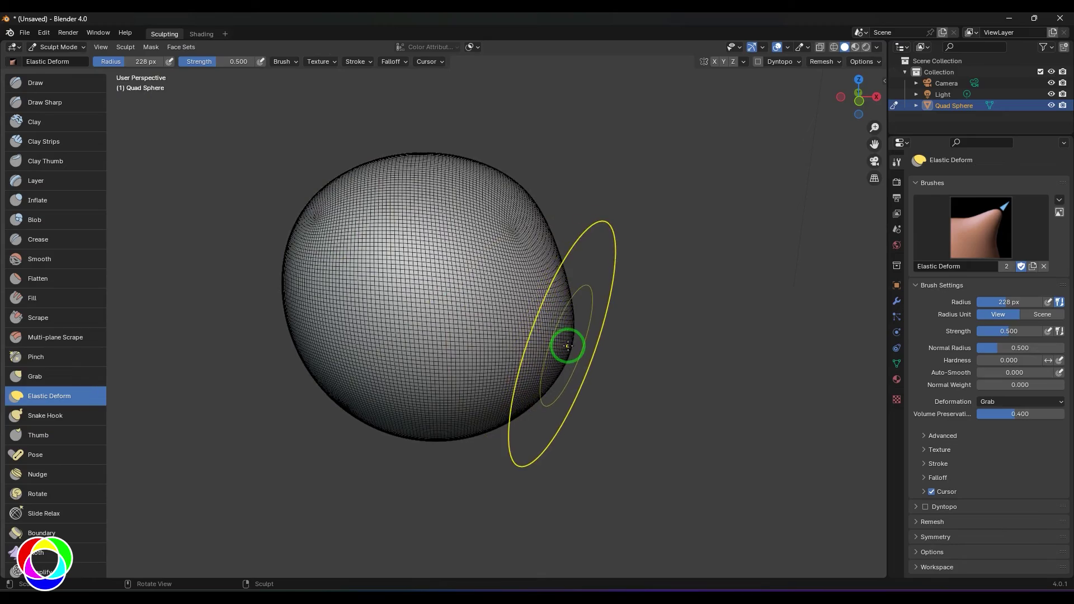
# Step: Pull the sphere's lower-right side outward with further Grab strokes to form a rounded bulge
pyautogui.moveTo(568, 345)
pyautogui.mouseDown()
pyautogui.moveTo(651, 398)
pyautogui.moveTo(490, 305)
pyautogui.mouseUp()
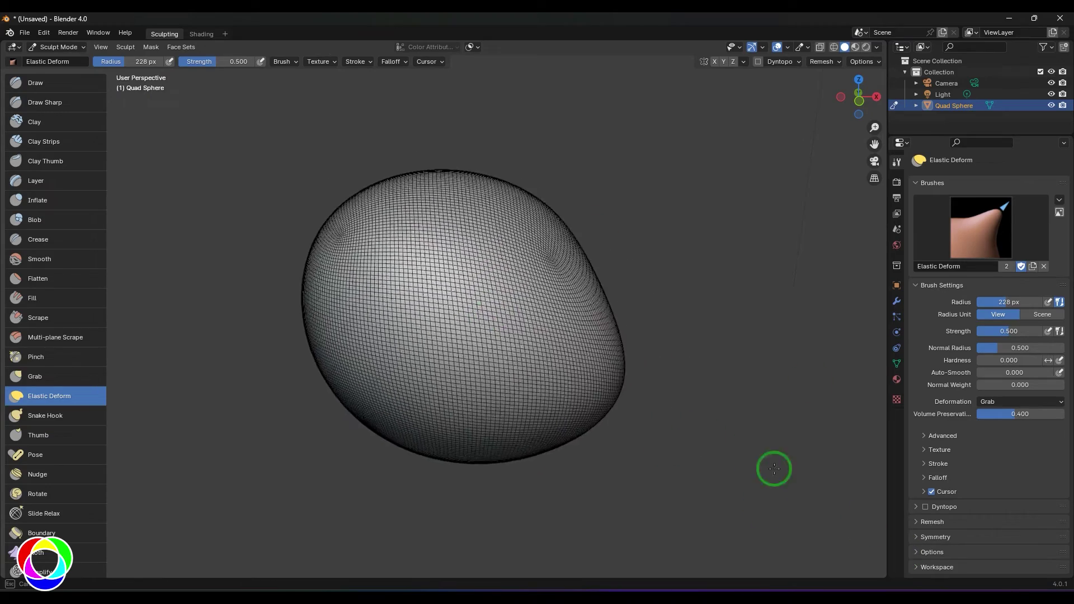
pyautogui.moveTo(774, 468); pyautogui.dragTo(780, 384)
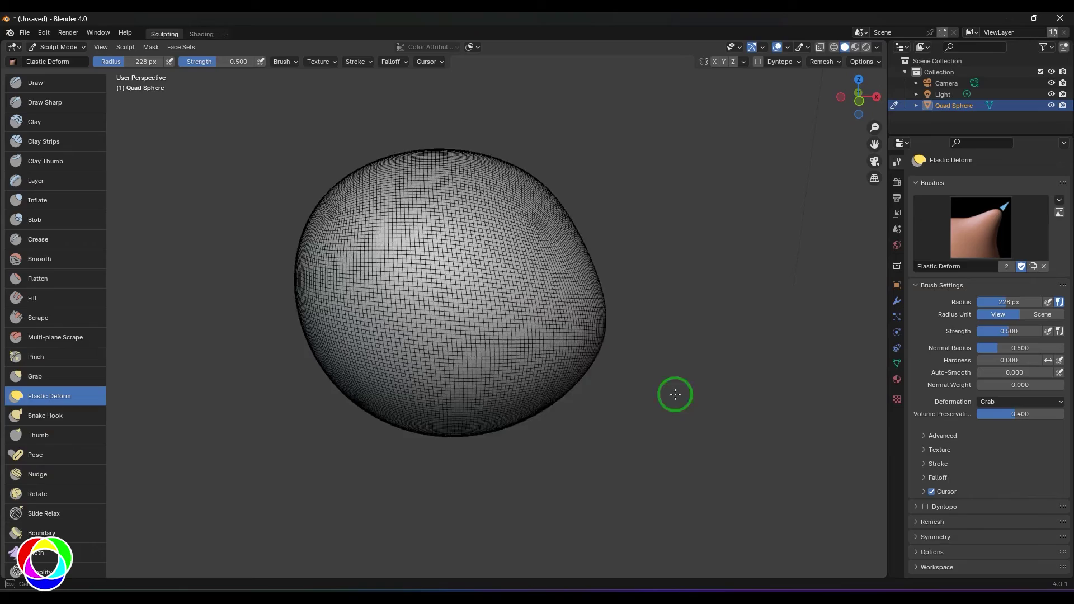
pyautogui.moveTo(675, 394)
pyautogui.mouseDown()
pyautogui.moveTo(721, 442)
pyautogui.moveTo(561, 357)
pyautogui.mouseUp()
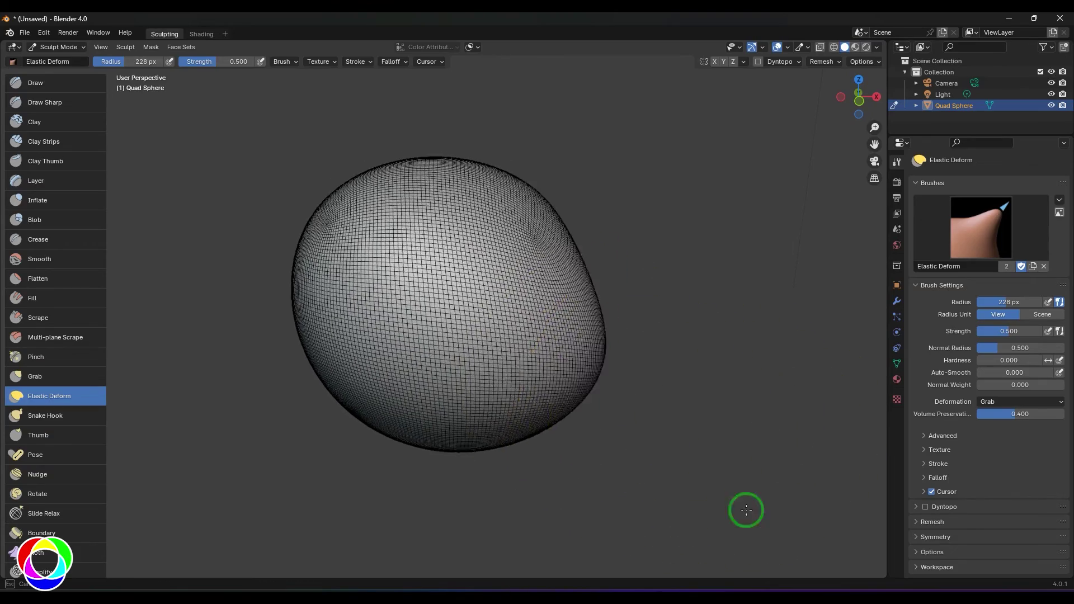
pyautogui.moveTo(746, 510)
pyautogui.mouseDown()
pyautogui.moveTo(921, 194)
pyautogui.moveTo(757, 418)
pyautogui.moveTo(621, 350)
pyautogui.moveTo(1060, 603)
pyautogui.moveTo(1062, 588)
pyautogui.moveTo(887, 454)
pyautogui.moveTo(707, 400)
pyautogui.mouseUp()
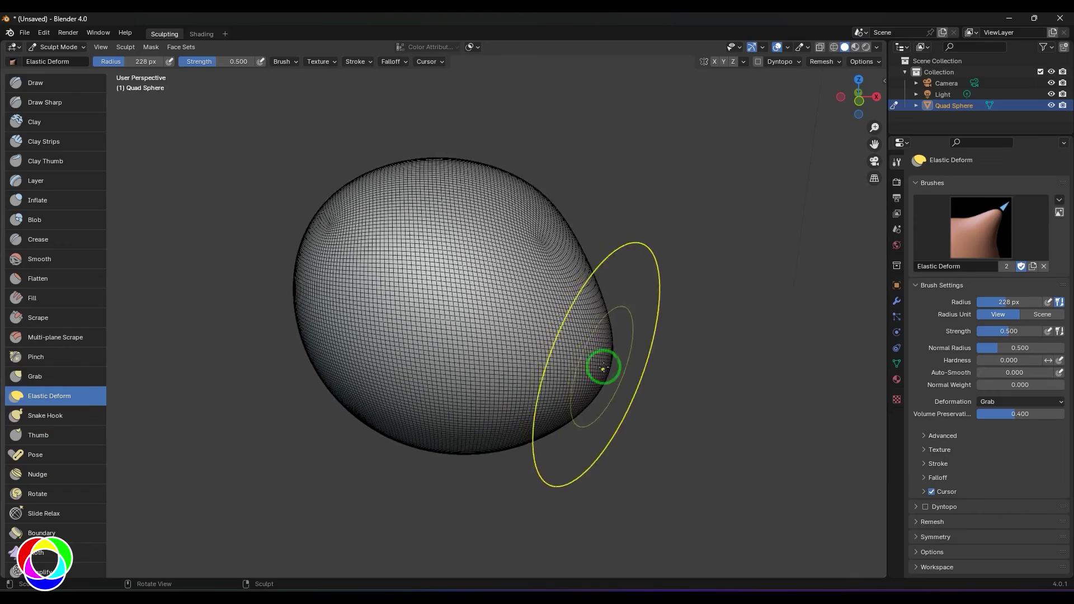
pyautogui.moveTo(604, 367)
pyautogui.mouseDown()
pyautogui.moveTo(559, 532)
pyautogui.moveTo(581, 600)
pyautogui.moveTo(688, 115)
pyautogui.moveTo(619, 344)
pyautogui.mouseUp()
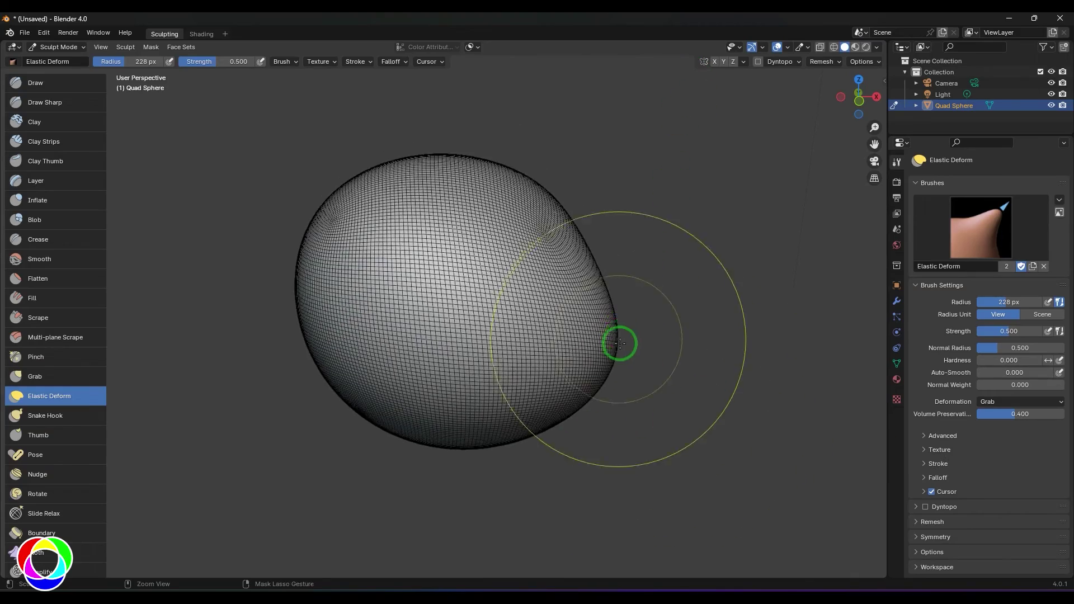